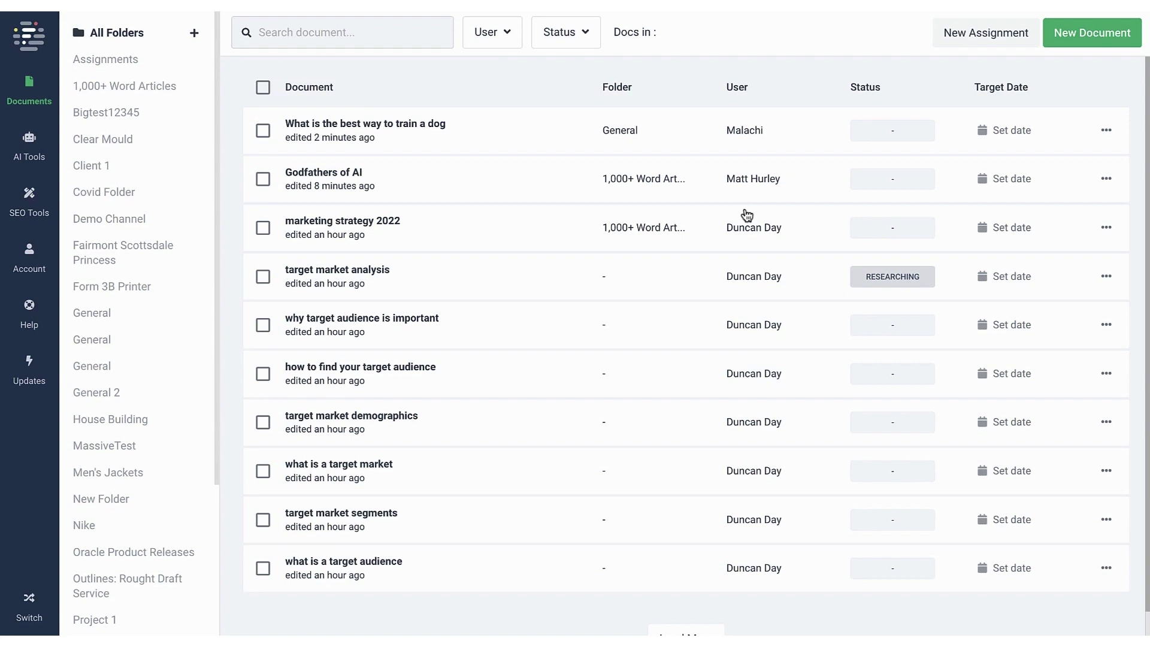
Launch the Article Rewriter tool from Frase's AI Tools collection.
left_click(30, 146)
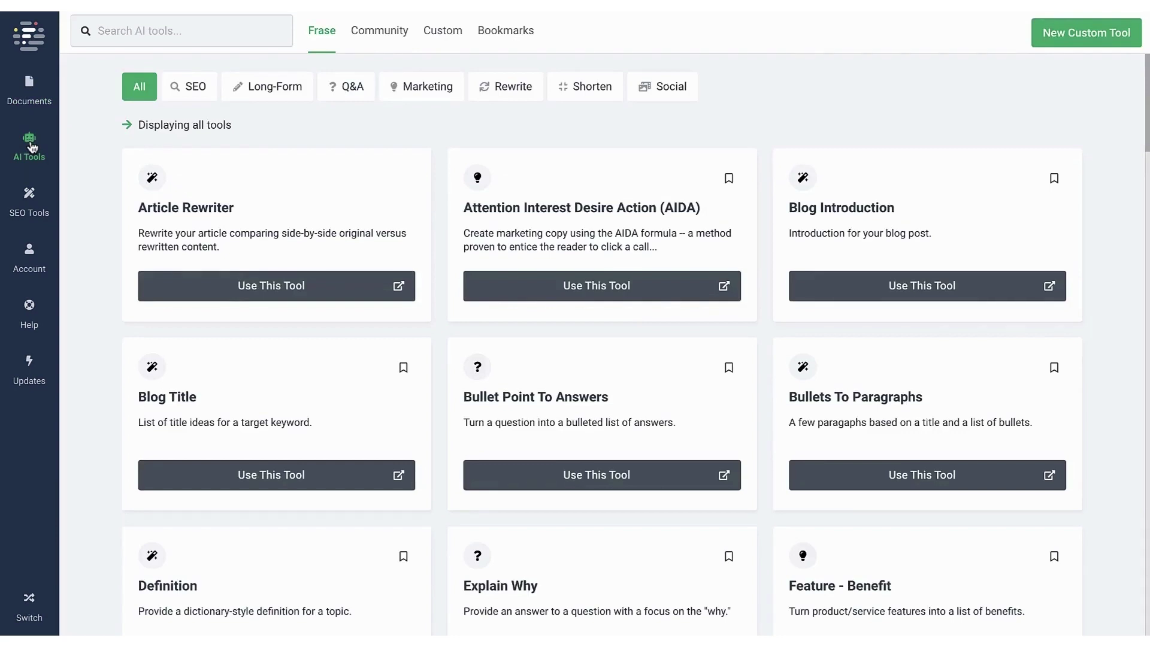
left_click(228, 284)
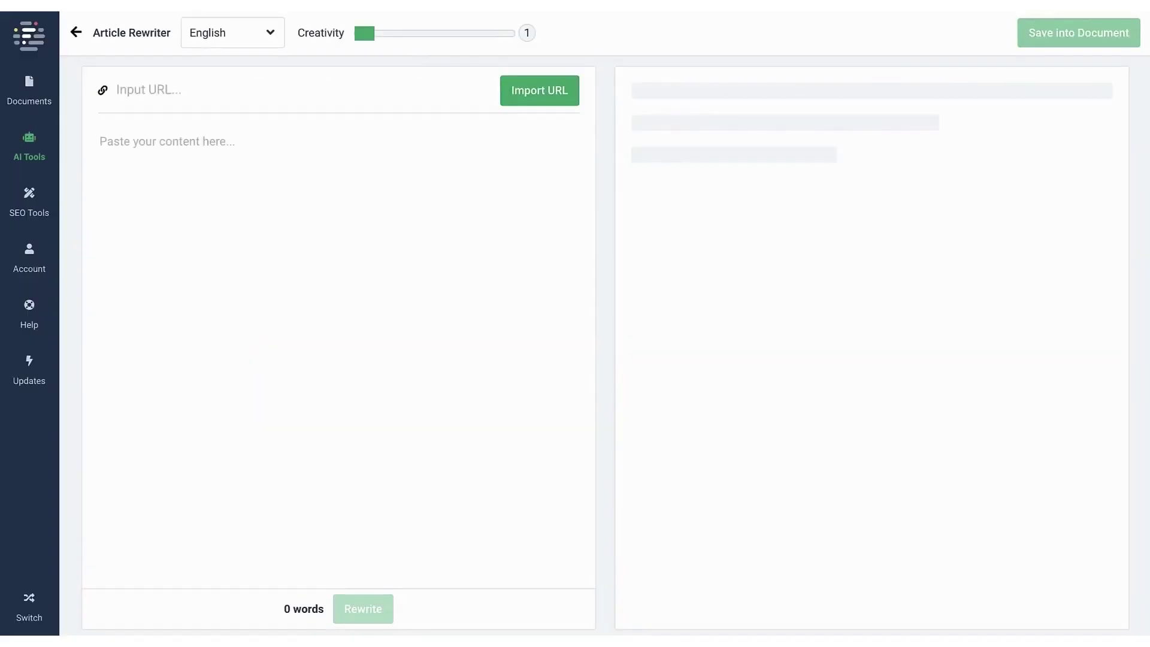
Paste the AI-in-SEO blog post URL and import it as 1,739 words of blocks.
left_click(154, 95)
key("ctrl+v")
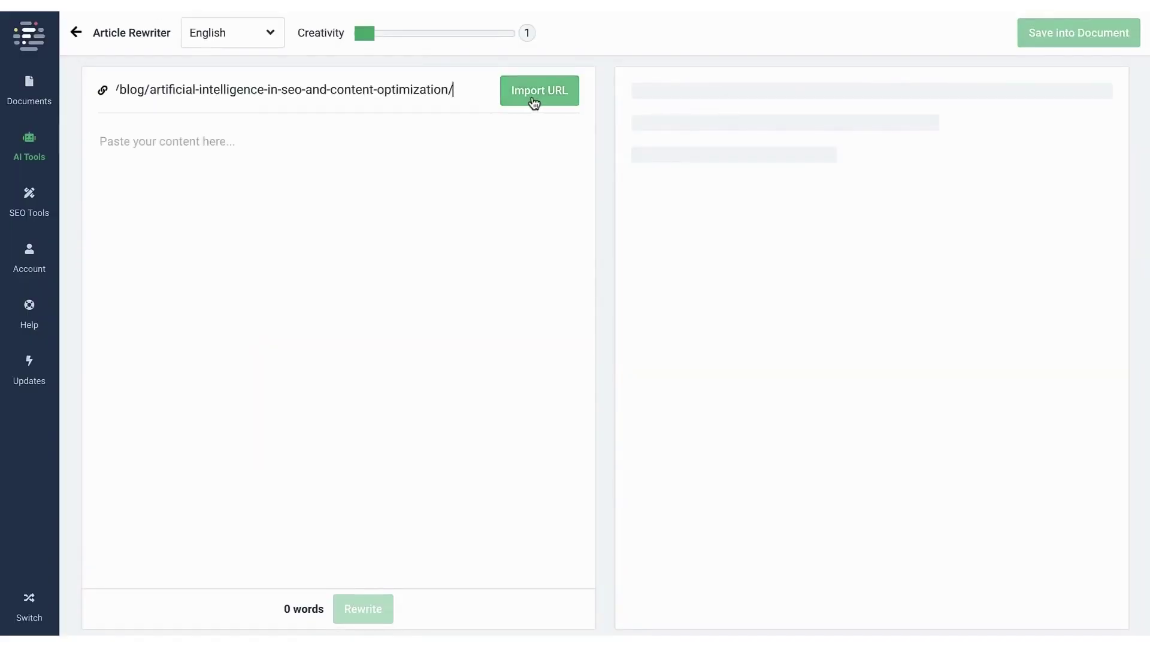
left_click(534, 102)
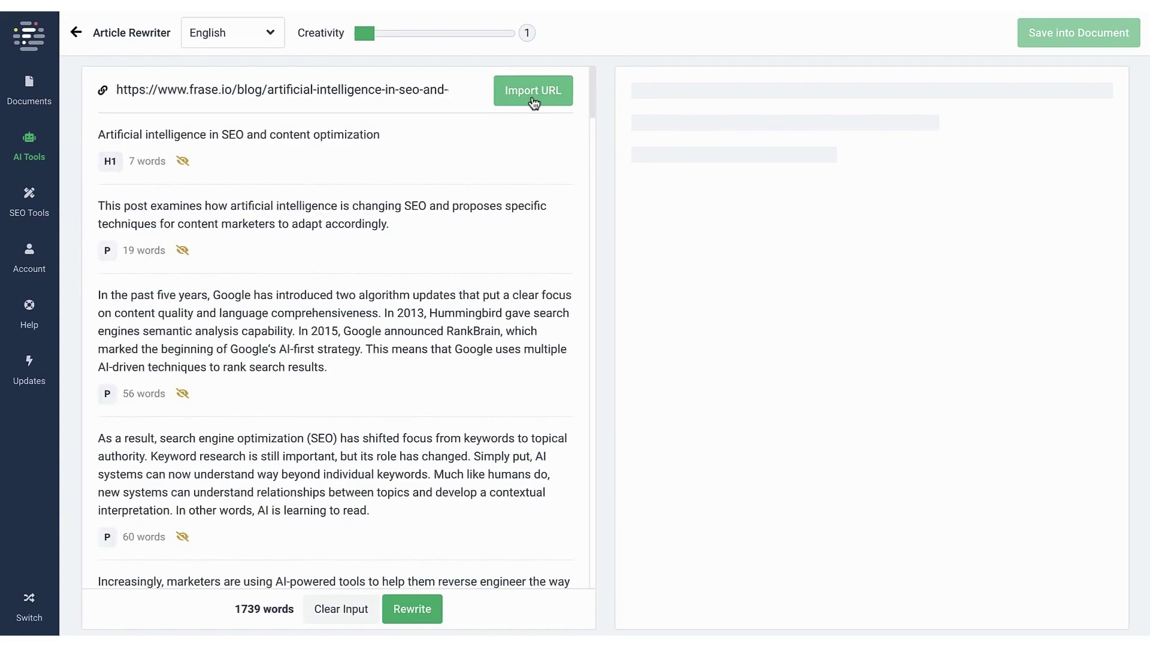
mouse_move(333, 473)
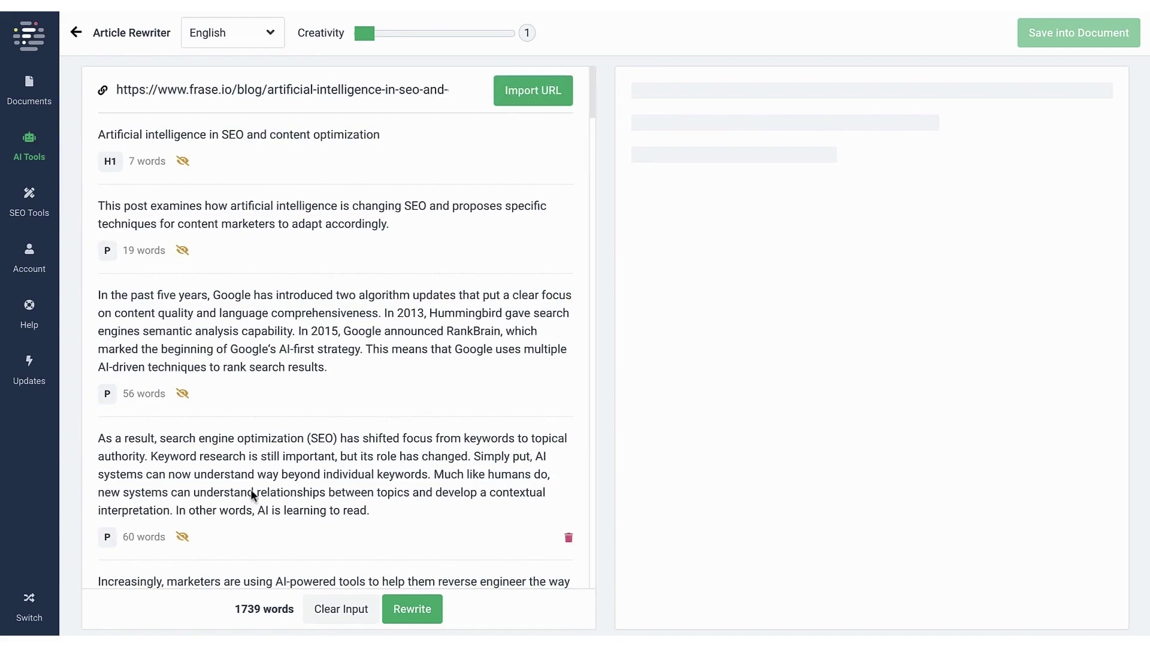
scroll(255, 421, "down", 2)
scroll(255, 420, "up", 2)
scroll(266, 480, "down", 4)
scroll(266, 480, "down", 3)
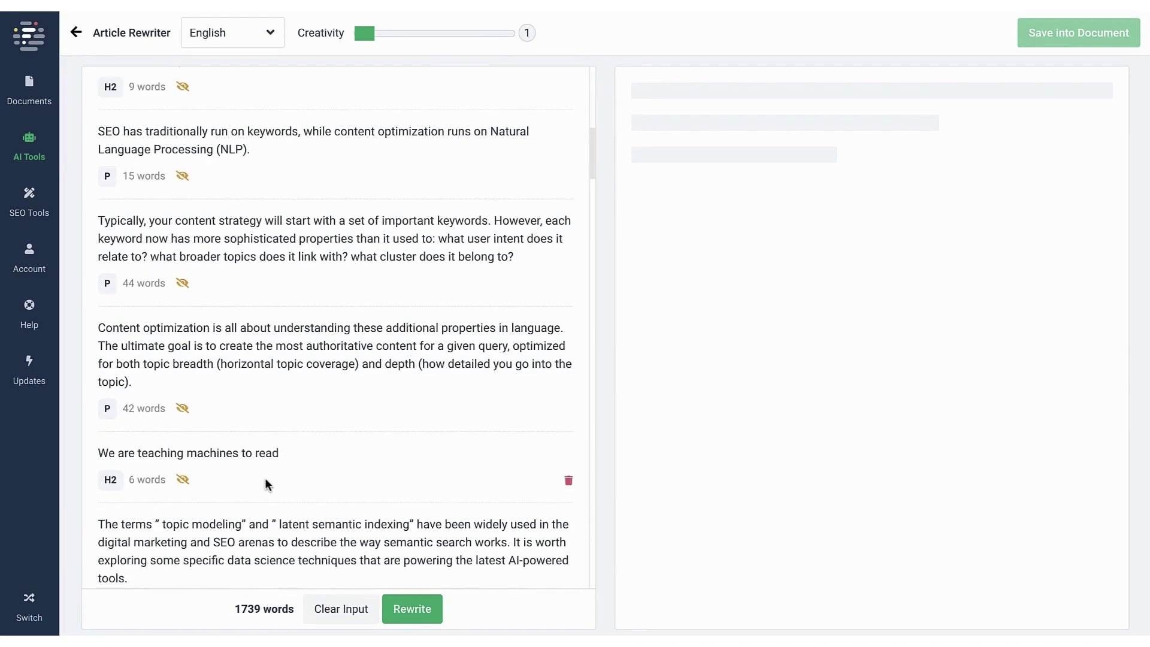
scroll(266, 480, "up", 7)
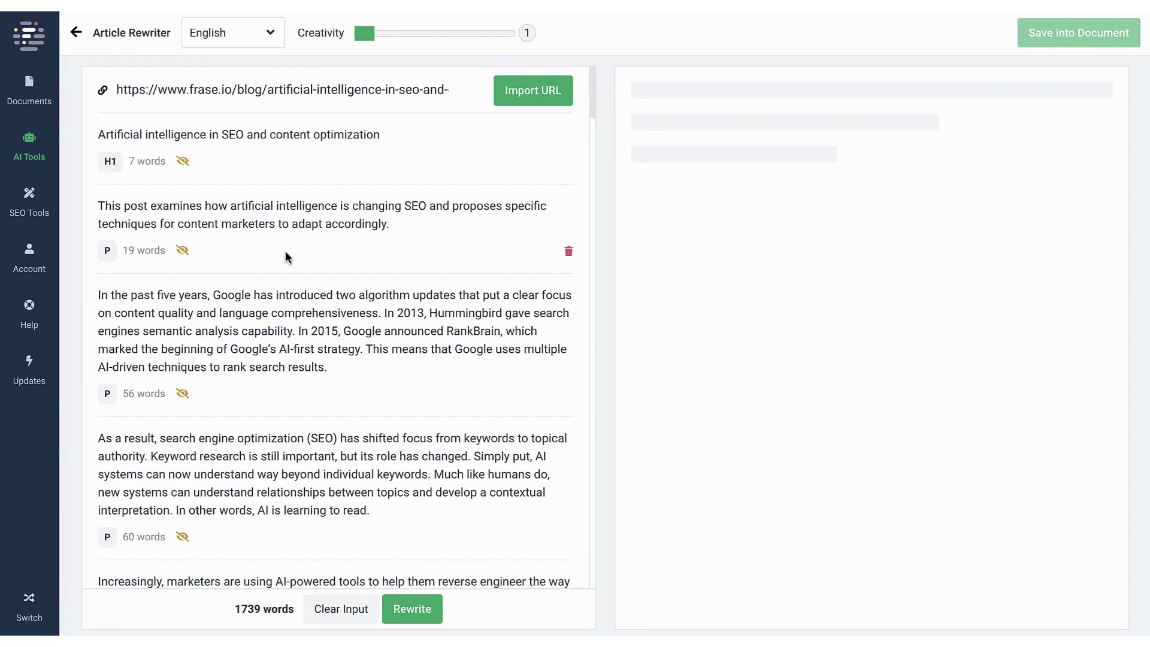
left_click(259, 40)
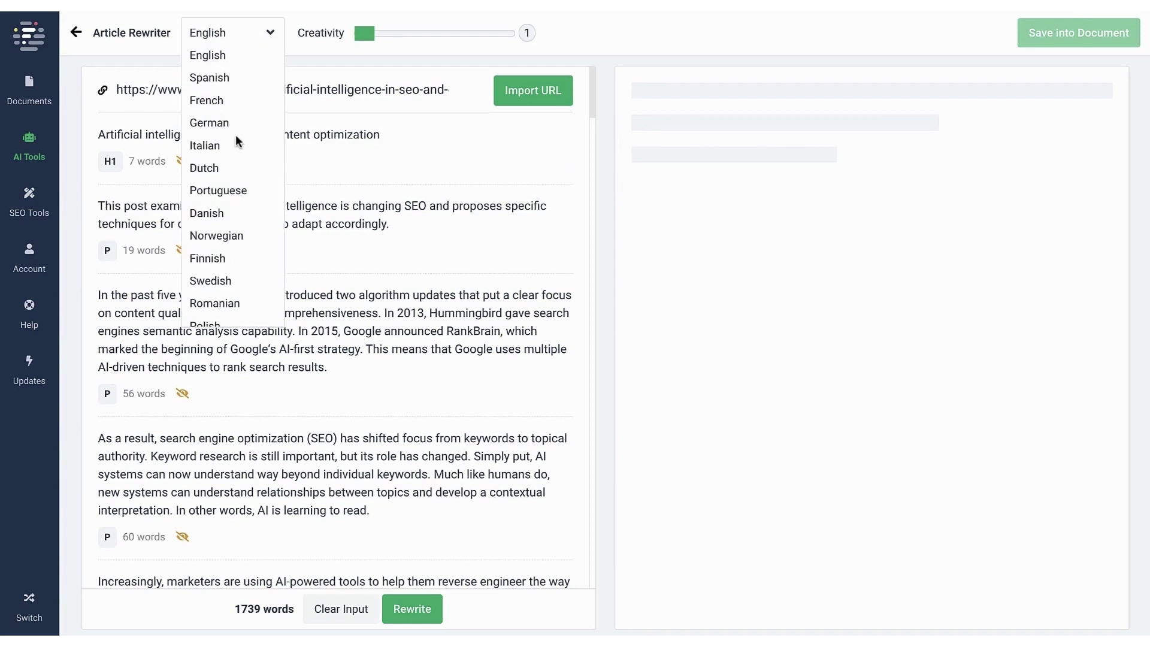
scroll(226, 177, "down", 2)
scroll(226, 179, "down", 1)
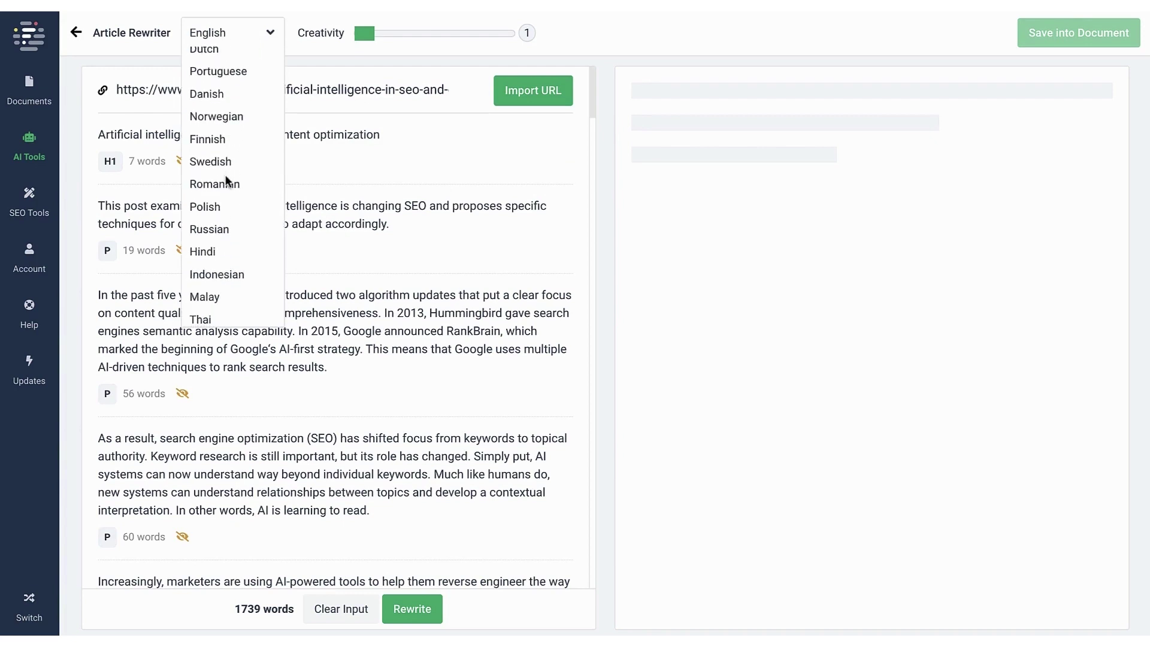
scroll(226, 179, "down", 1)
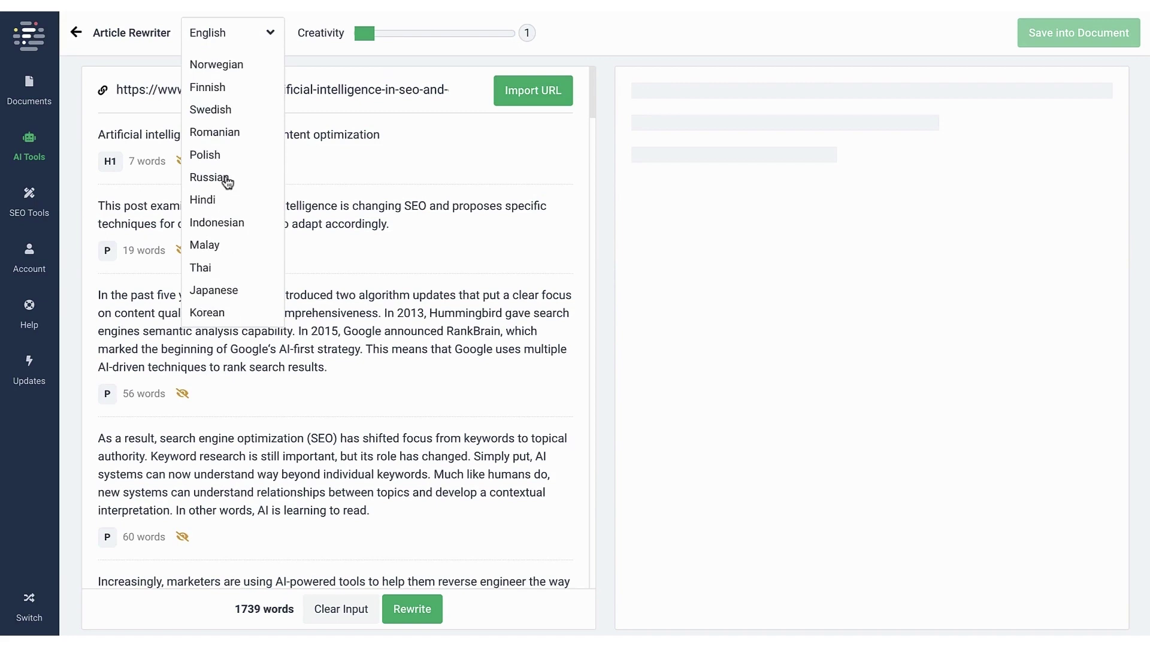
left_click(495, 159)
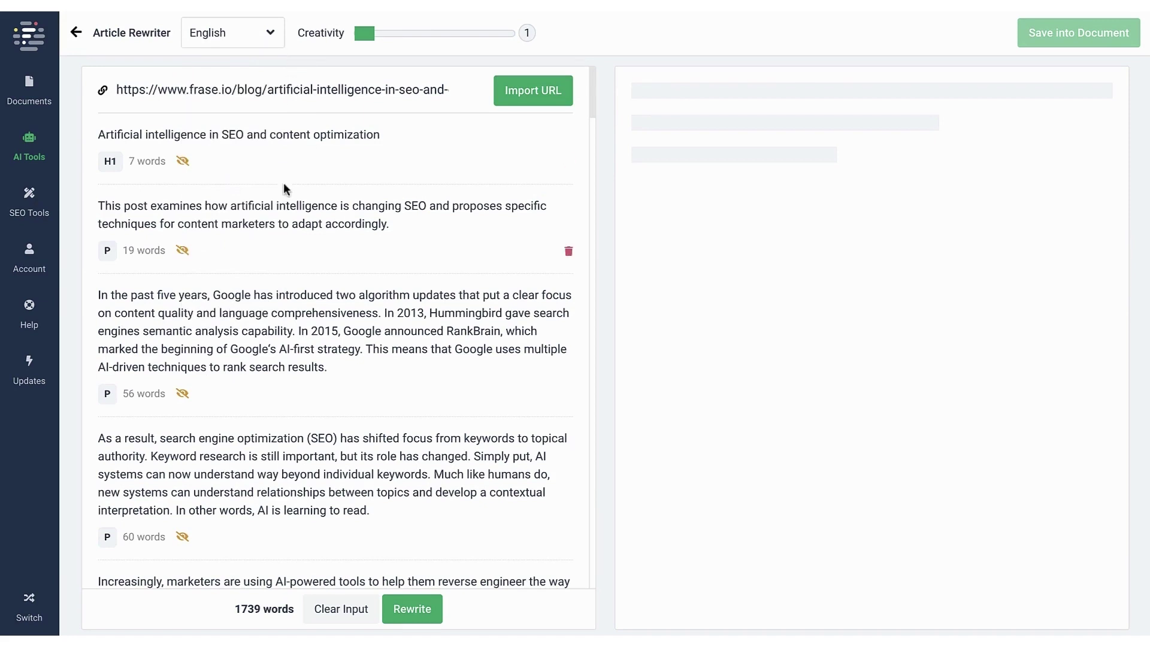
mouse_move(335, 225)
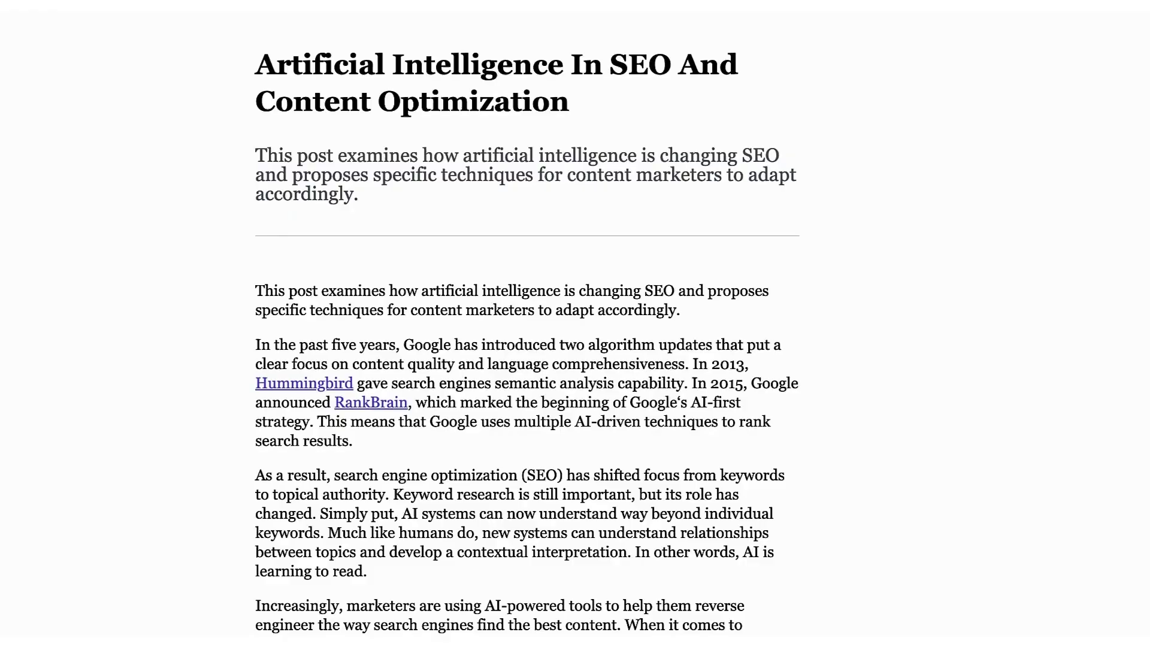
scroll(366, 280, "down", 2)
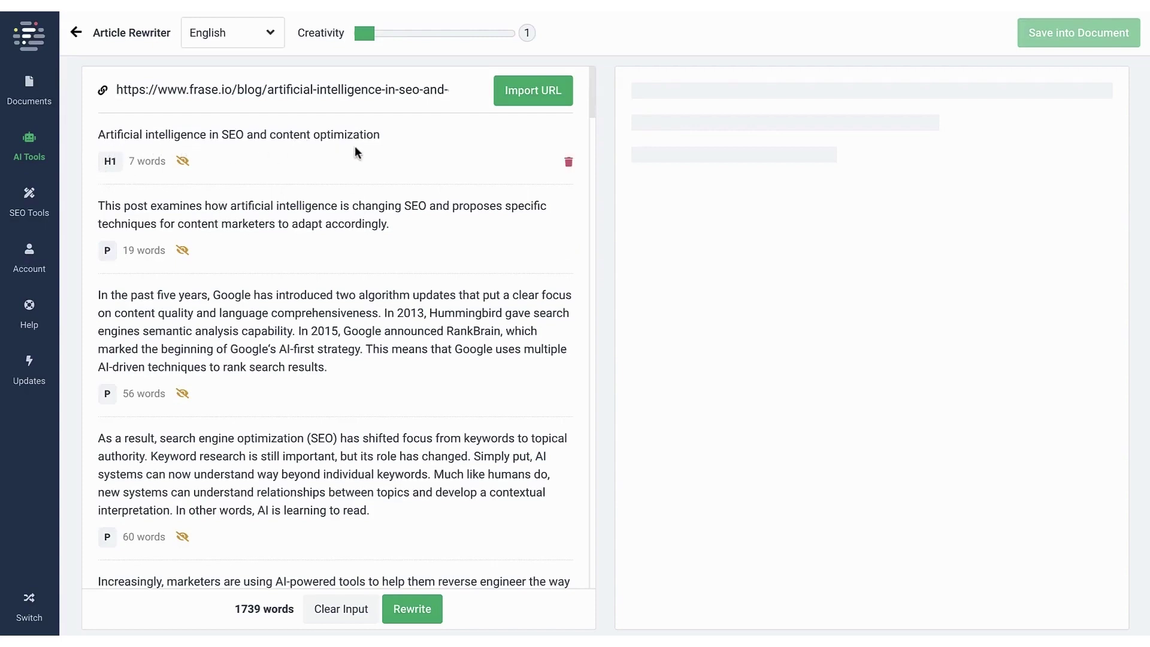
scroll(248, 256, "down", 3)
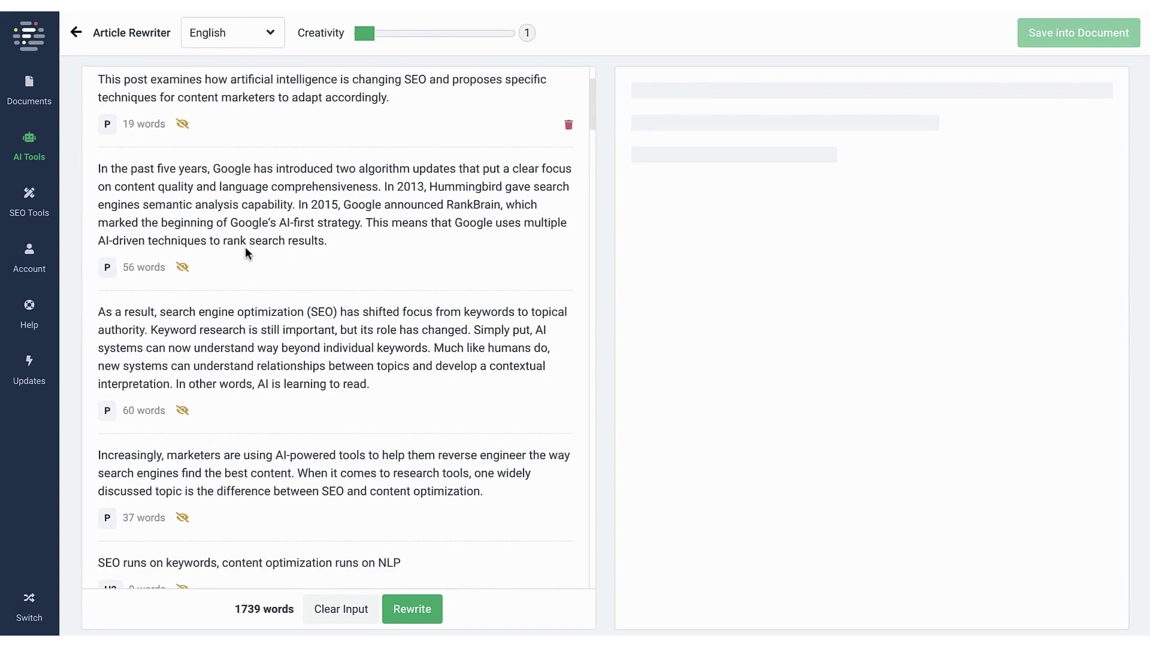
scroll(249, 410, "down", 3)
scroll(248, 424, "down", 3)
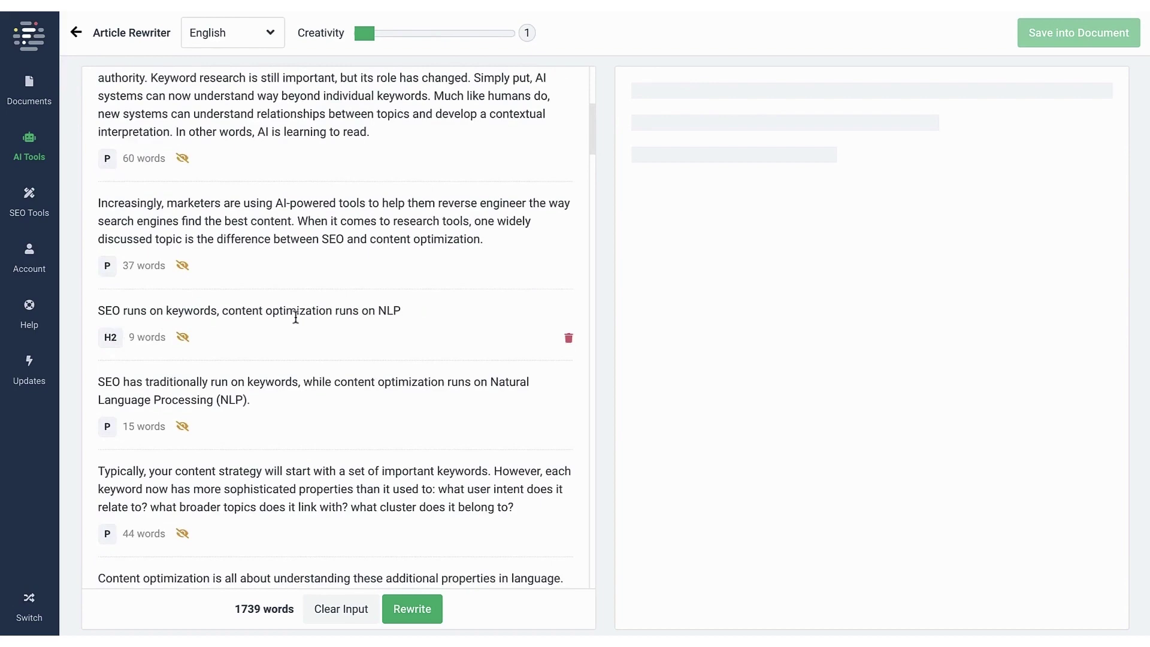
scroll(342, 452, "down", 3)
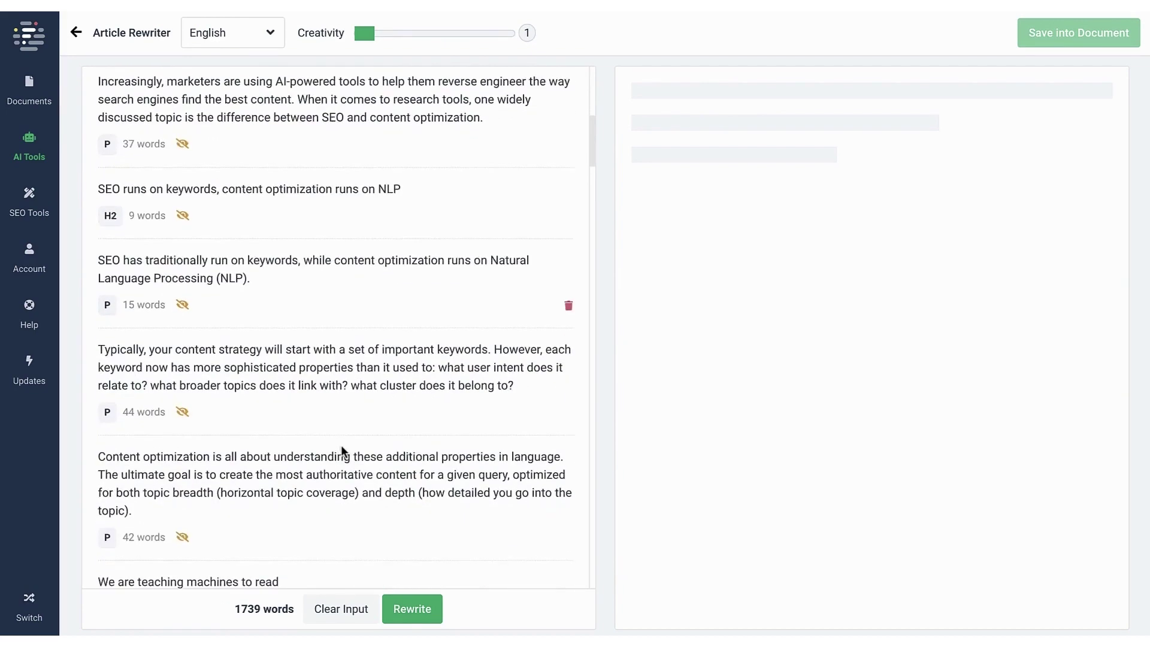
scroll(342, 452, "up", 10)
scroll(342, 452, "up", 2)
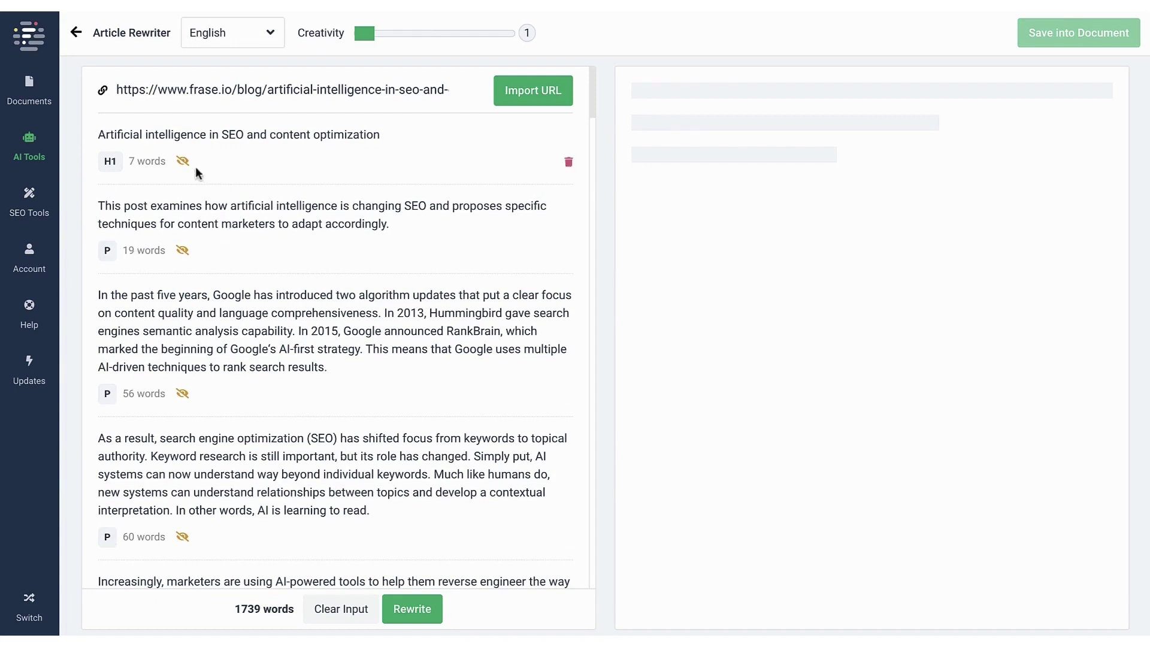
mouse_move(183, 162)
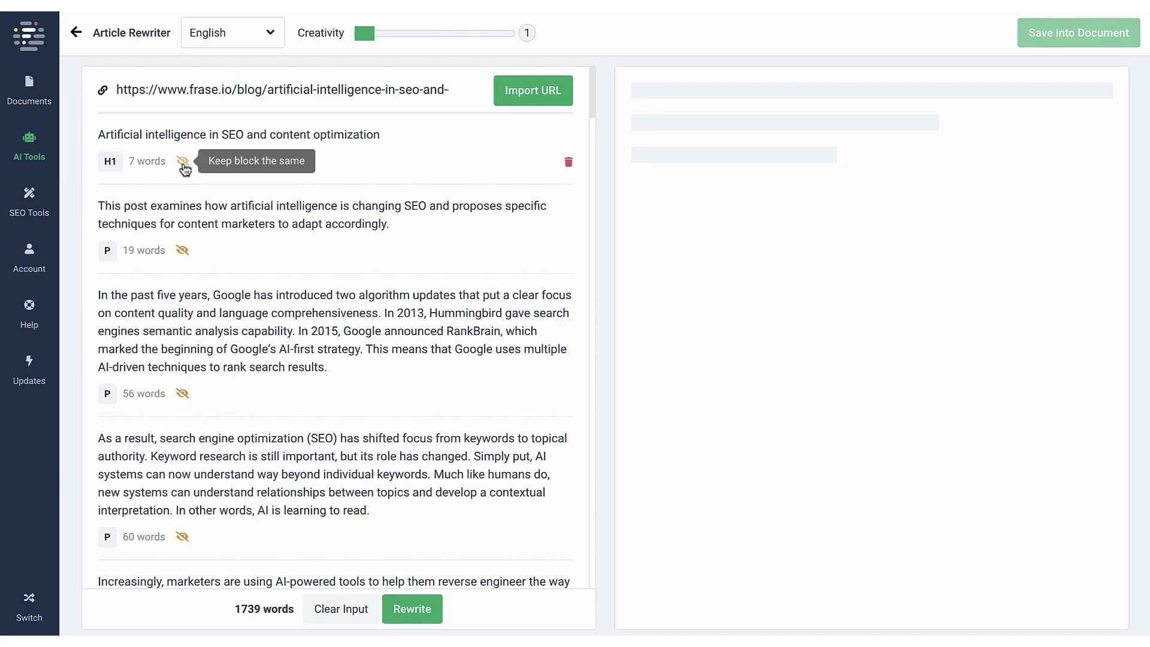
left_click(183, 163)
scroll(182, 216, "down", 2)
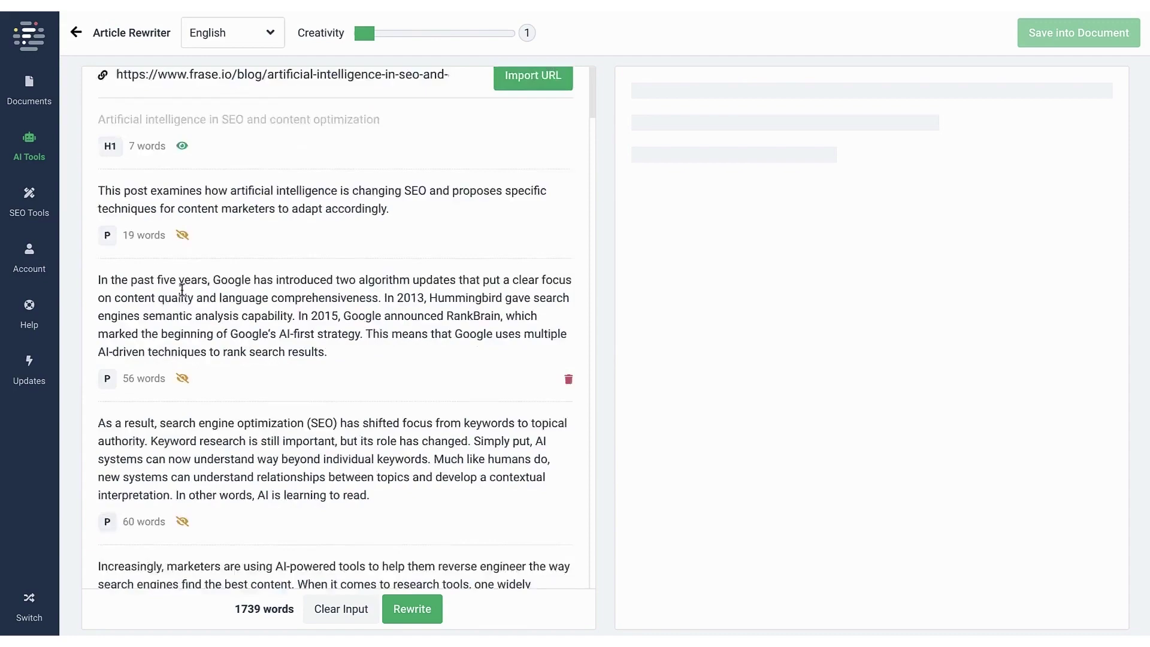
scroll(183, 261, "down", 2)
left_click(183, 382)
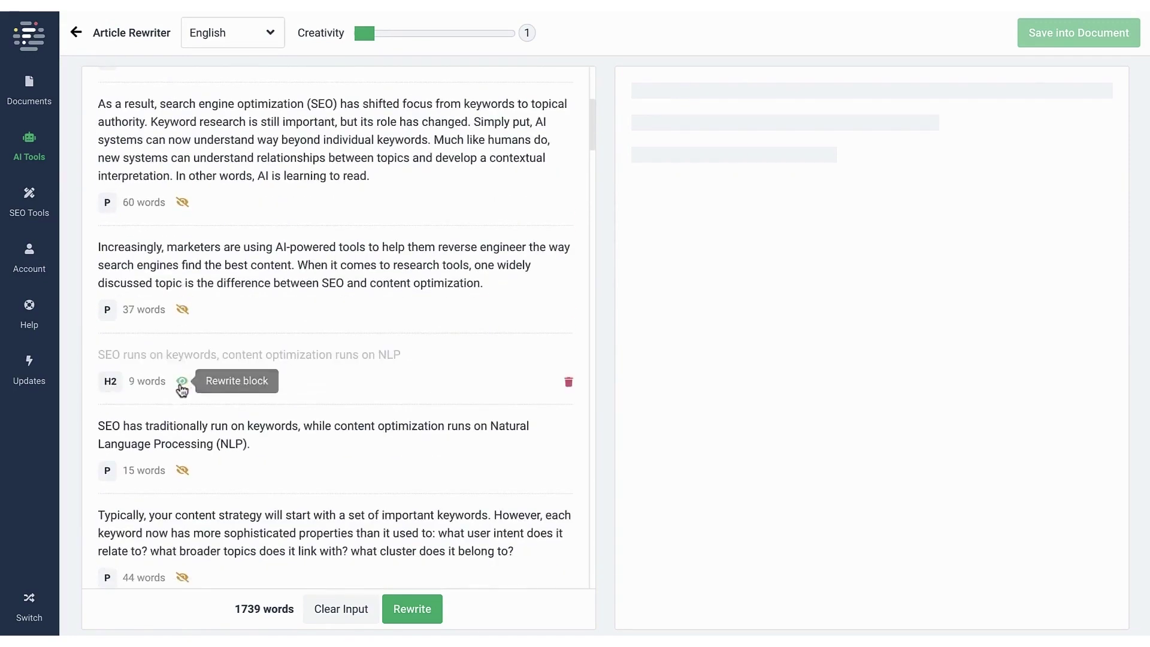
scroll(180, 387, "down", 2)
scroll(179, 387, "down", 2)
scroll(180, 386, "down", 1)
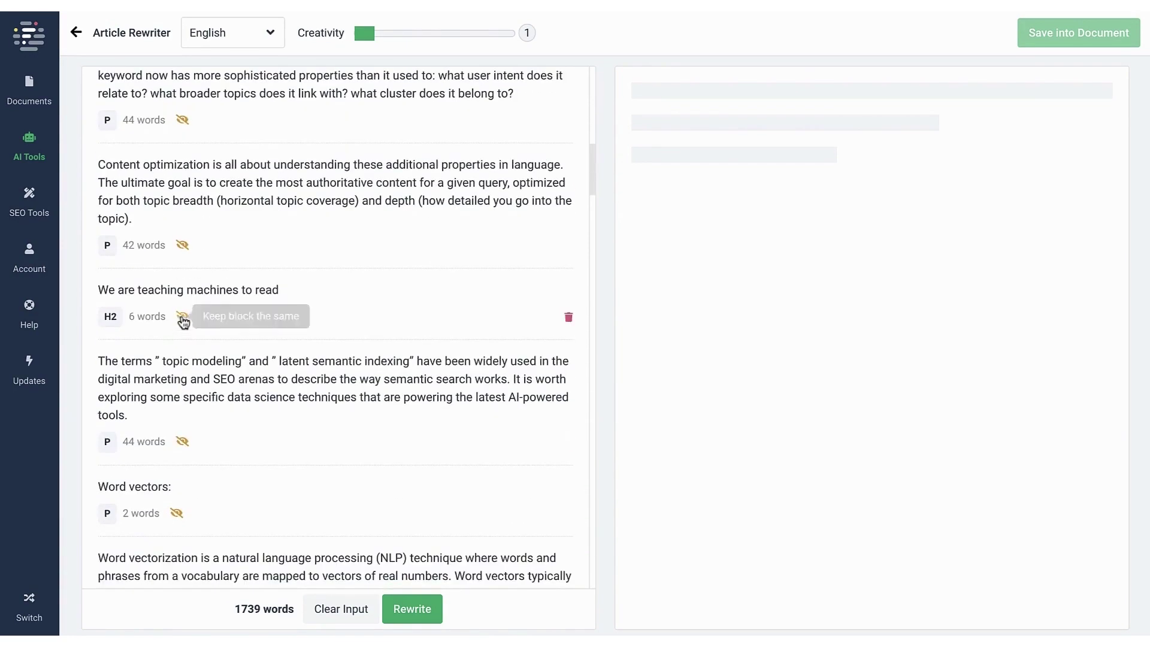
left_click(183, 317)
scroll(183, 318, "down", 2)
scroll(183, 318, "down", 3)
scroll(183, 318, "down", 2)
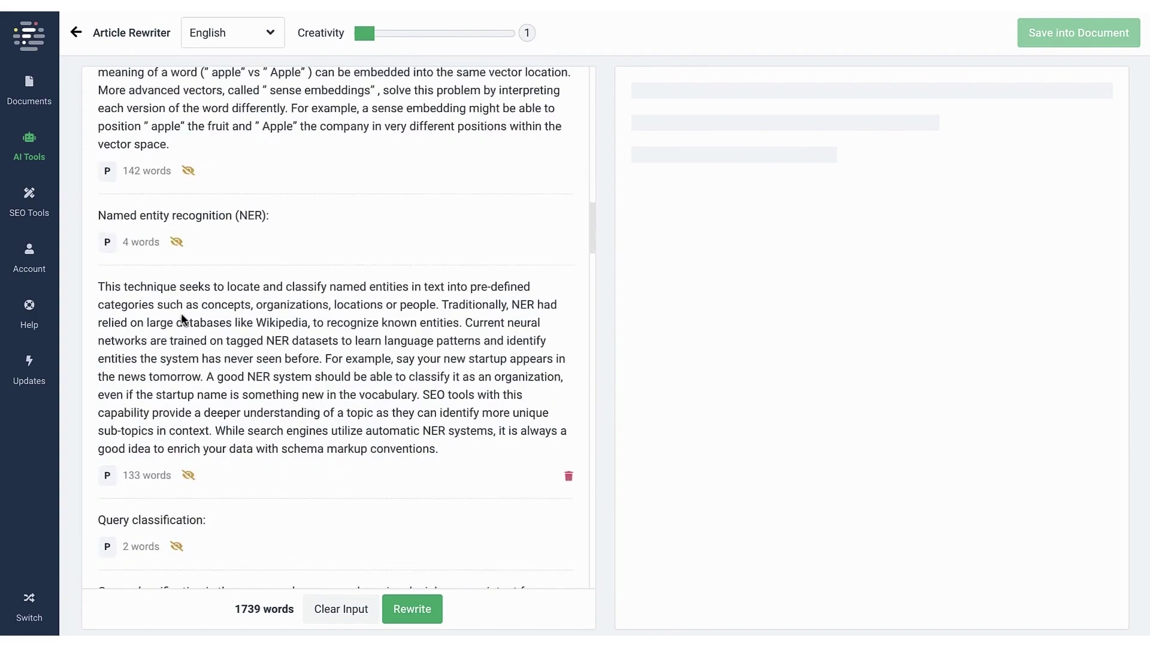
scroll(182, 316, "down", 2)
scroll(182, 315, "down", 2)
scroll(183, 317, "down", 2)
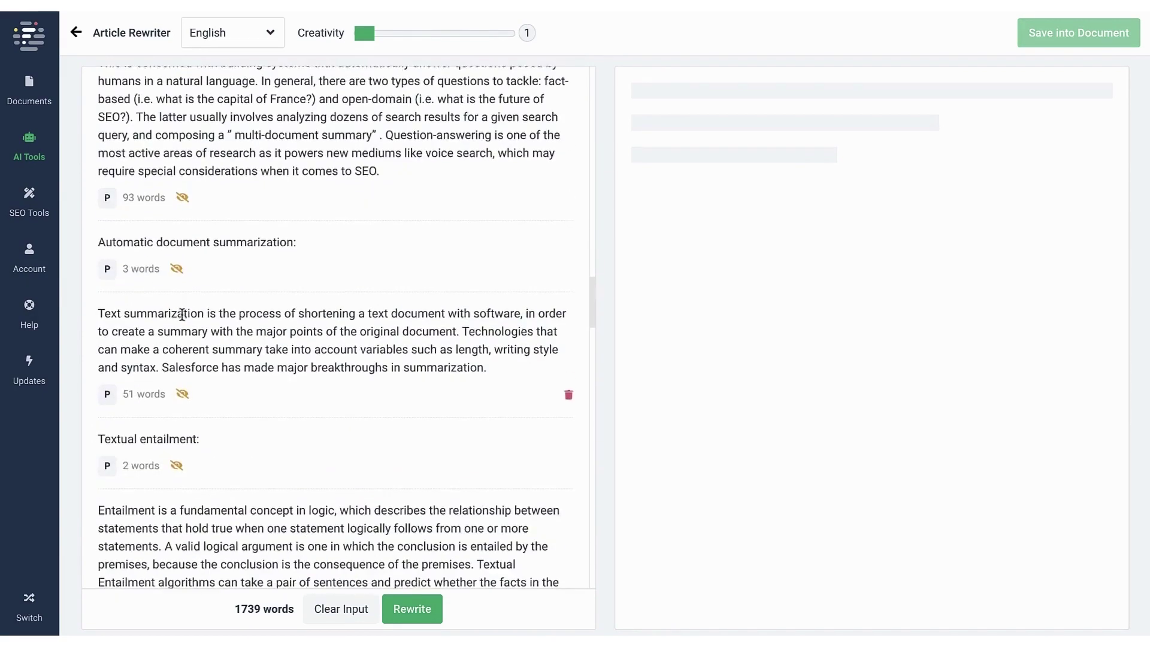
scroll(183, 314, "down", 5)
scroll(185, 315, "down", 5)
left_click(184, 317)
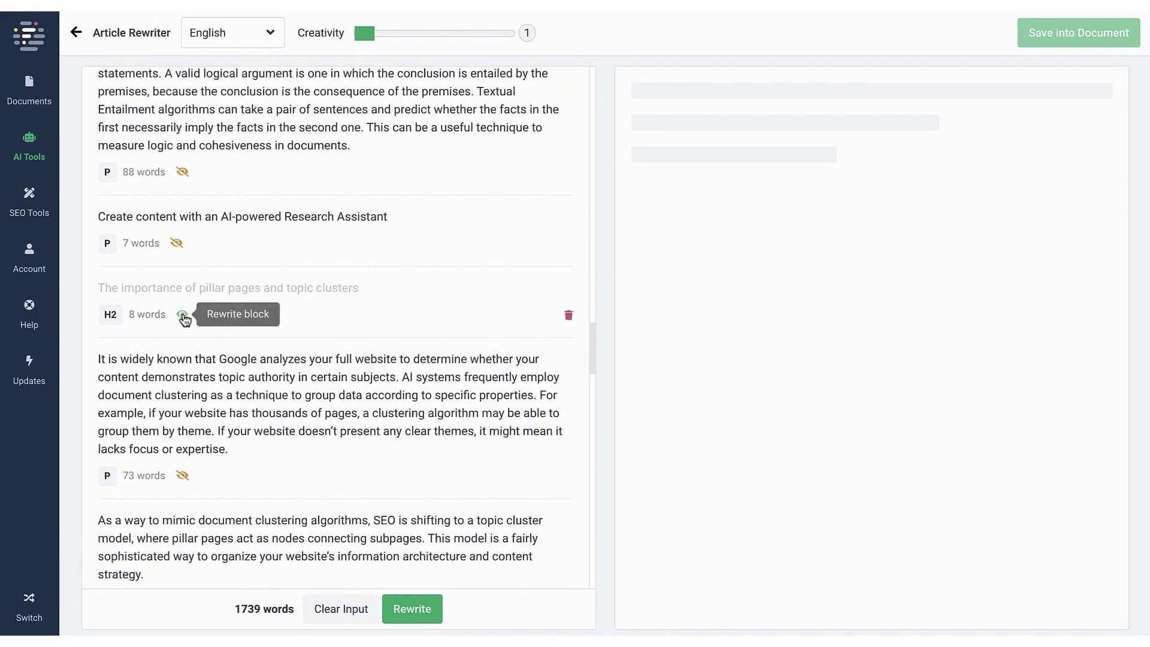
scroll(185, 317, "down", 2)
scroll(181, 378, "down", 2)
scroll(180, 436, "down", 3)
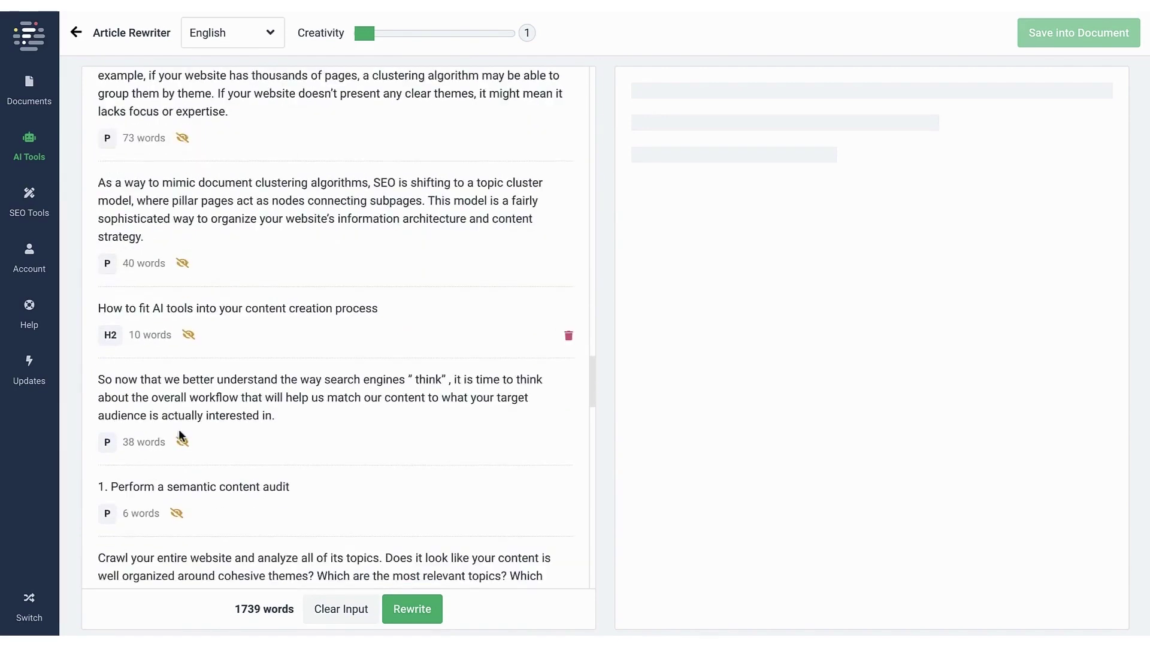
left_click(185, 346)
scroll(184, 411, "down", 2)
scroll(185, 414, "down", 3)
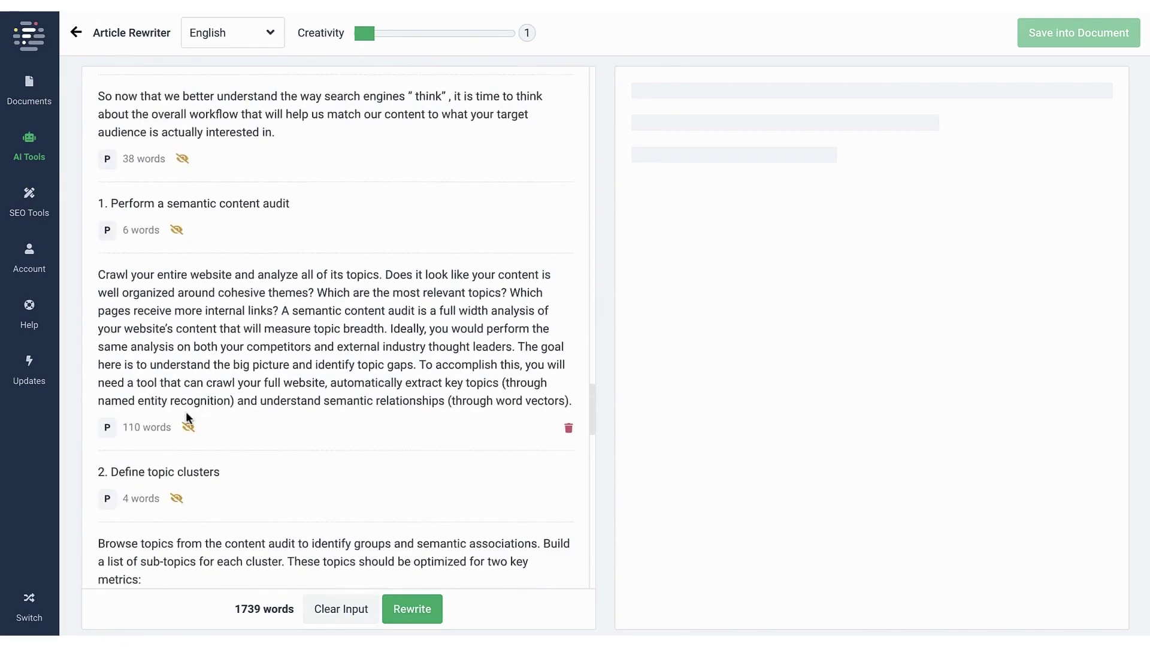
scroll(186, 413, "down", 3)
scroll(183, 449, "down", 2)
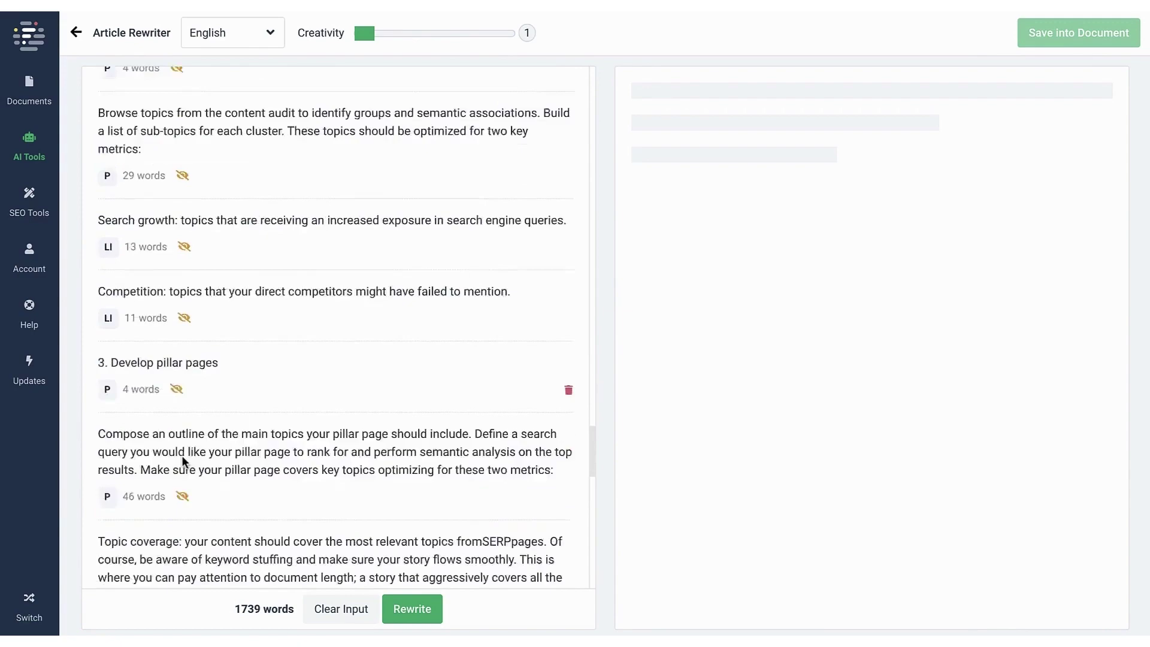
scroll(181, 456, "down", 2)
scroll(182, 457, "down", 2)
scroll(183, 458, "down", 2)
scroll(182, 458, "down", 1)
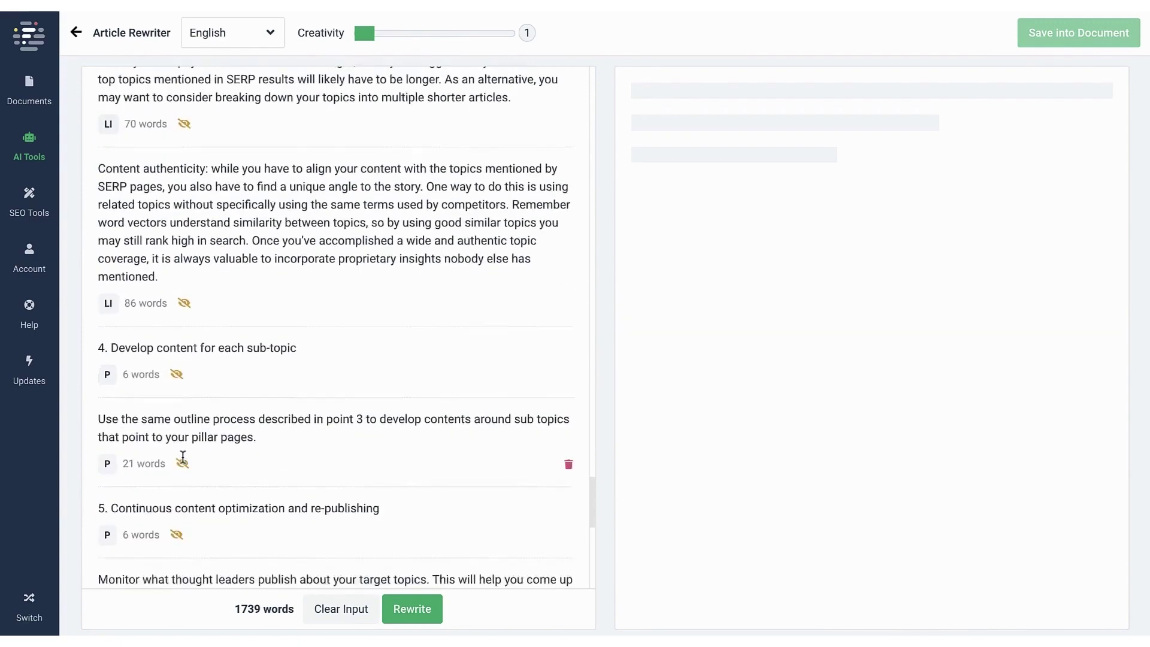
scroll(184, 458, "down", 2)
scroll(186, 459, "down", 3)
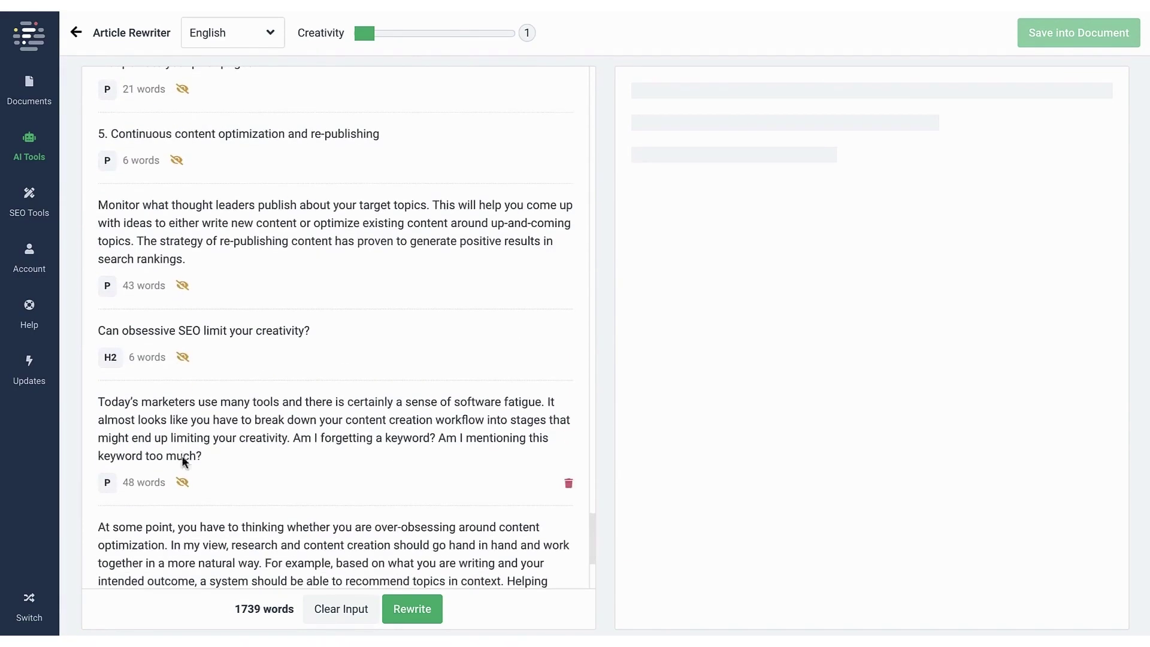
left_click(183, 358)
scroll(185, 359, "down", 2)
scroll(185, 360, "down", 1)
scroll(185, 362, "up", 8)
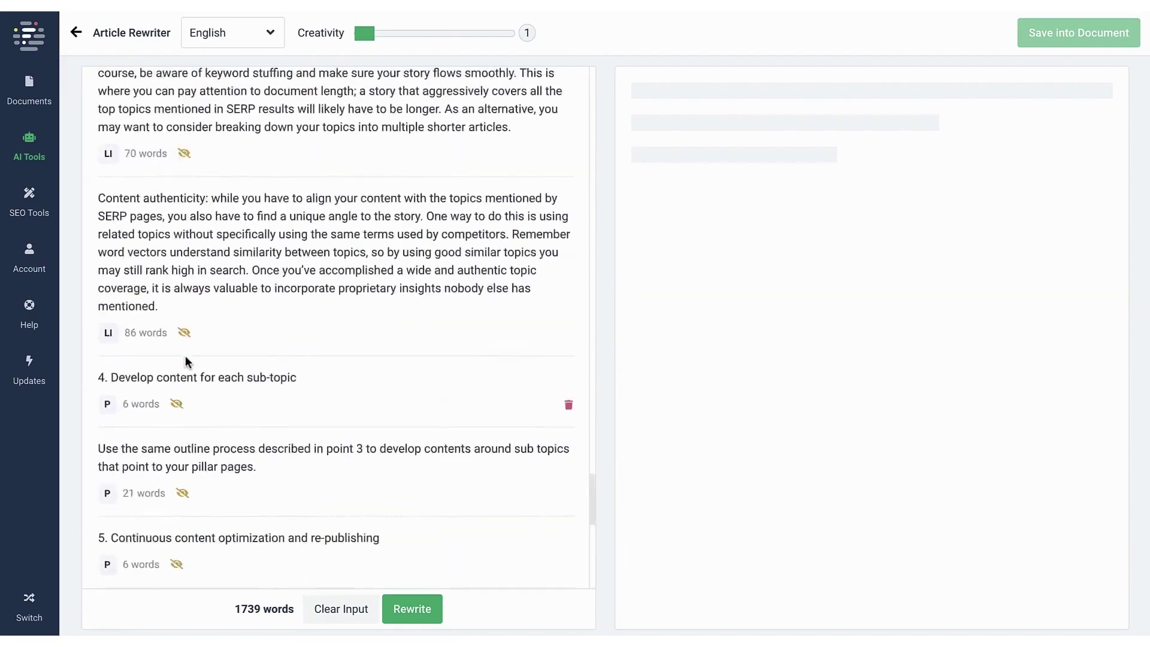
scroll(185, 360, "up", 10)
scroll(185, 360, "up", 10)
scroll(185, 360, "up", 10)
scroll(185, 358, "up", 2)
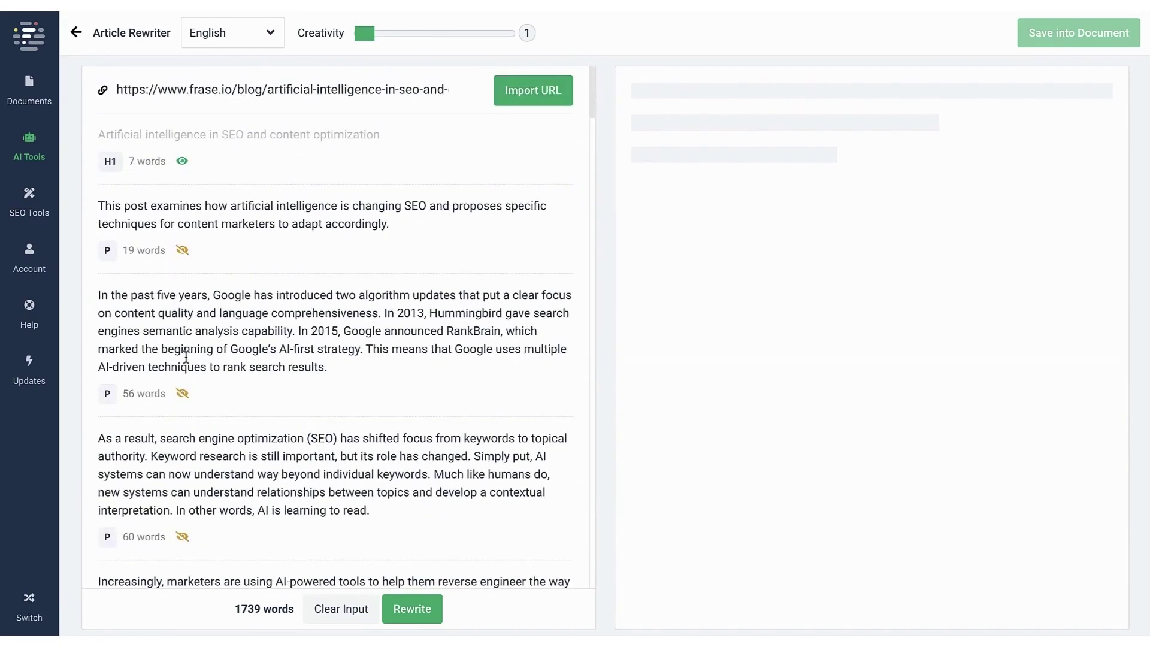
mouse_move(335, 342)
scroll(569, 399, "down", 2)
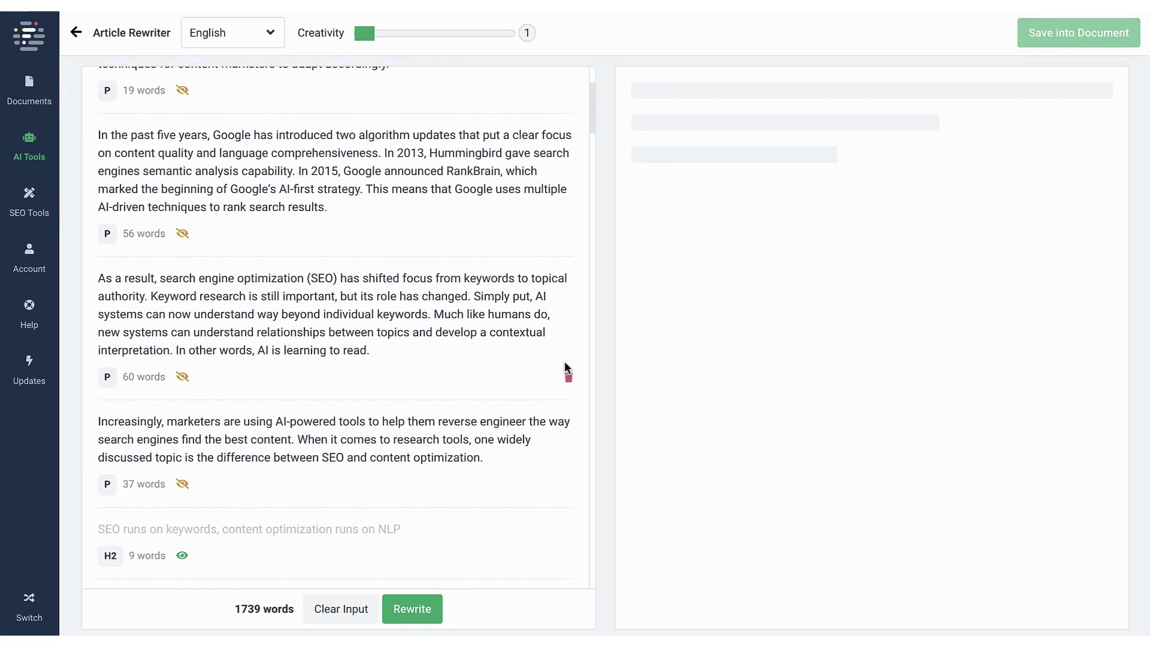
scroll(565, 360, "up", 2)
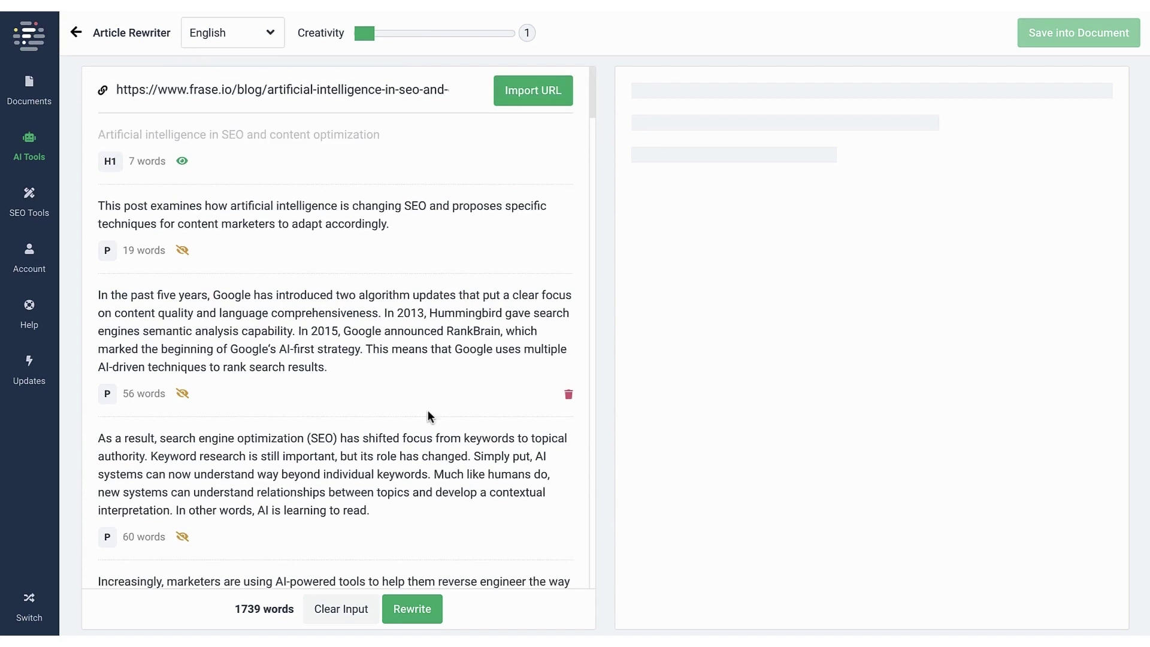
Rewrite all 47 imported blocks into a 1,574-word version with similarity scores.
left_click(402, 610)
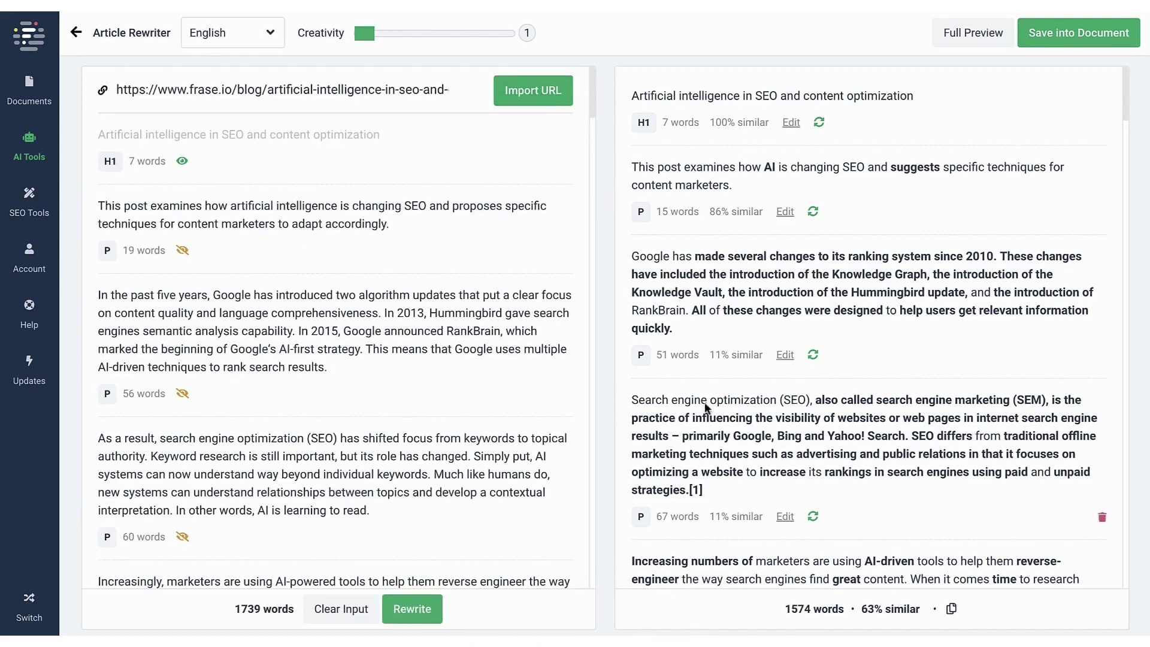
Hand-edit and save the second paragraph, then regenerate it into a 28-word, 53%-similar rewrite.
mouse_move(863, 189)
mouse_move(736, 189)
left_click(784, 213)
left_click(742, 190)
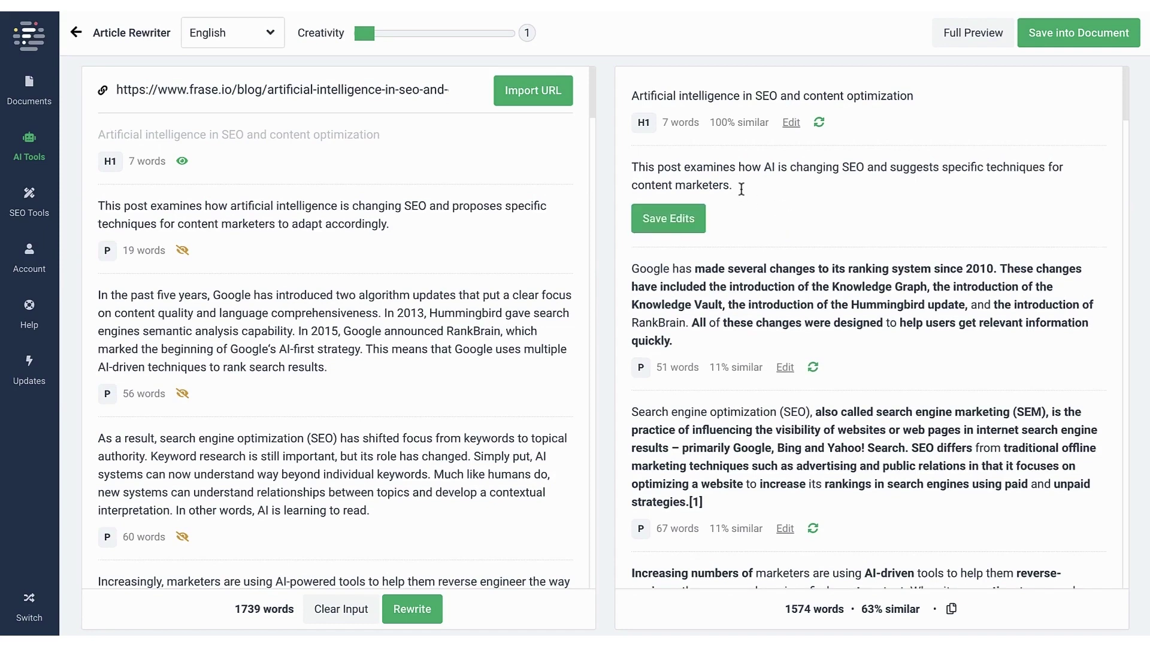
type("lmsdkfs")
key("BackSpace")
key("BackSpace")
key("BackSpace")
key("BackSpace")
key("BackSpace")
key("BackSpace")
key("BackSpace")
left_click(699, 229)
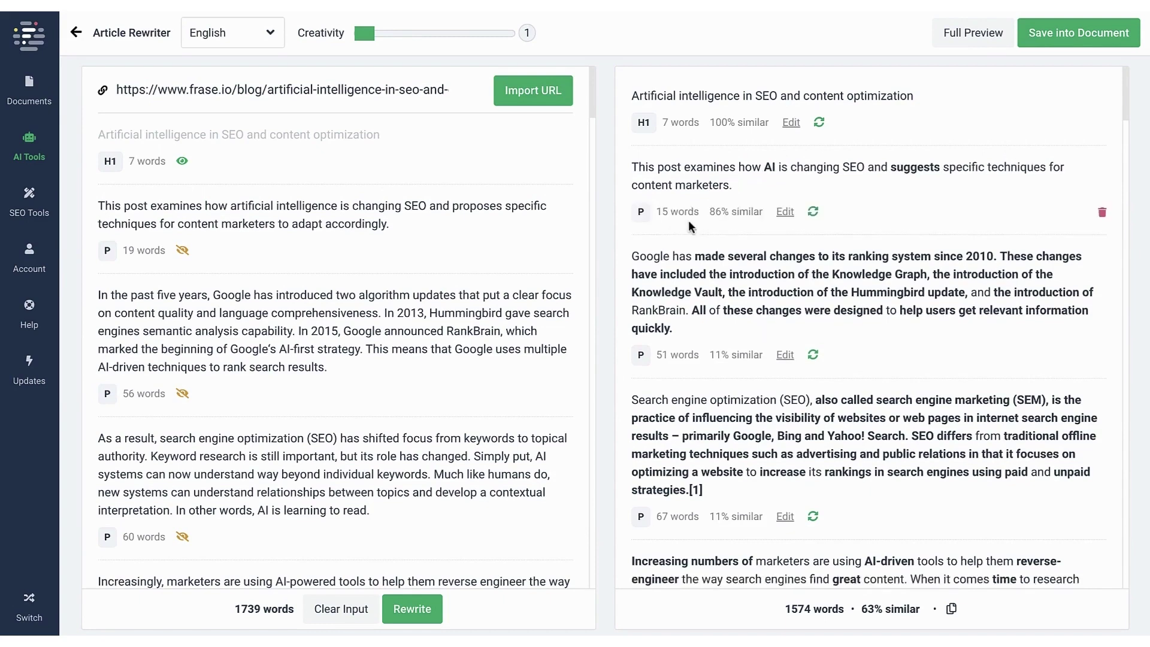
left_click(813, 213)
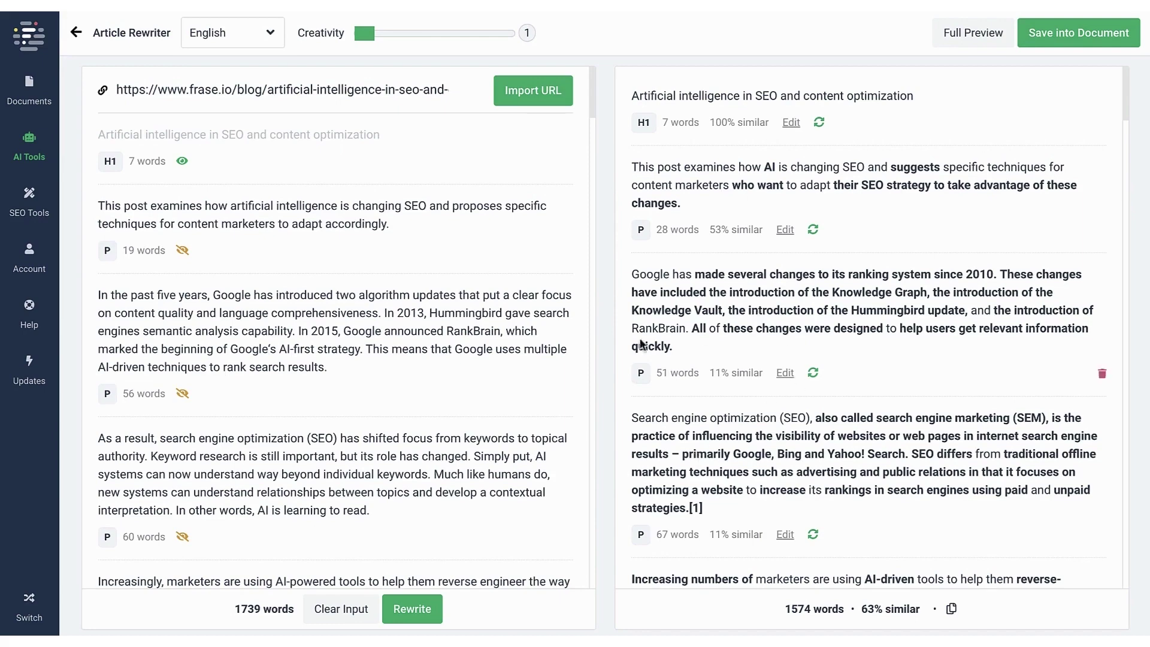
mouse_move(658, 352)
scroll(658, 353, "down", 2)
scroll(658, 352, "down", 1)
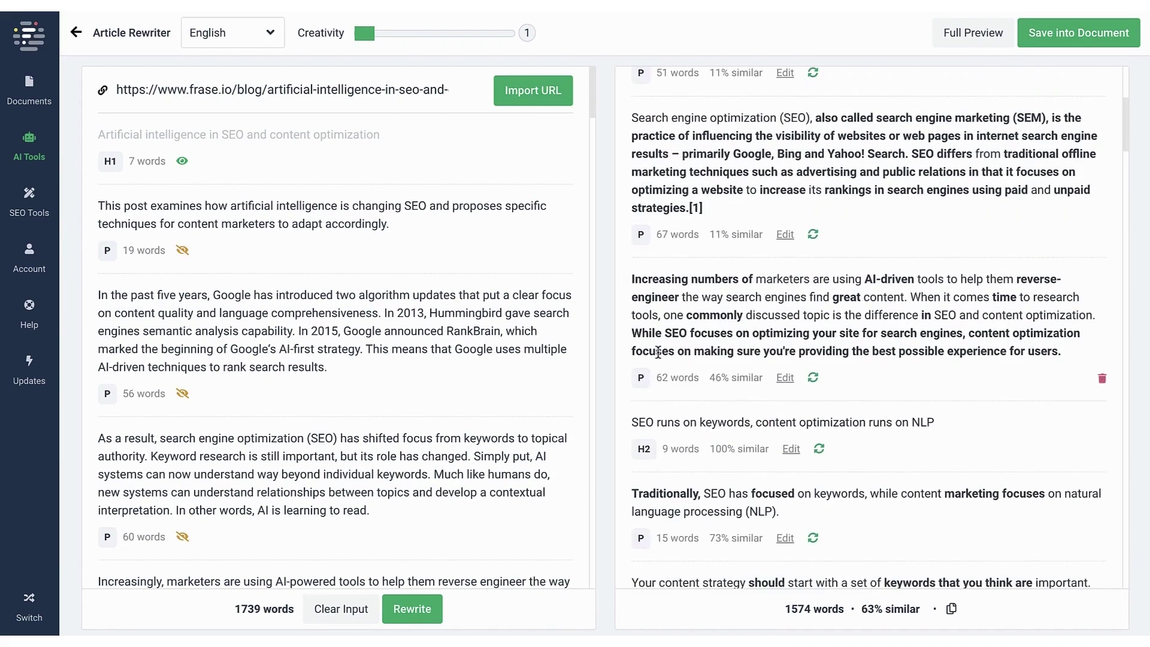
scroll(657, 357, "down", 1)
scroll(658, 351, "down", 1)
scroll(658, 352, "down", 1)
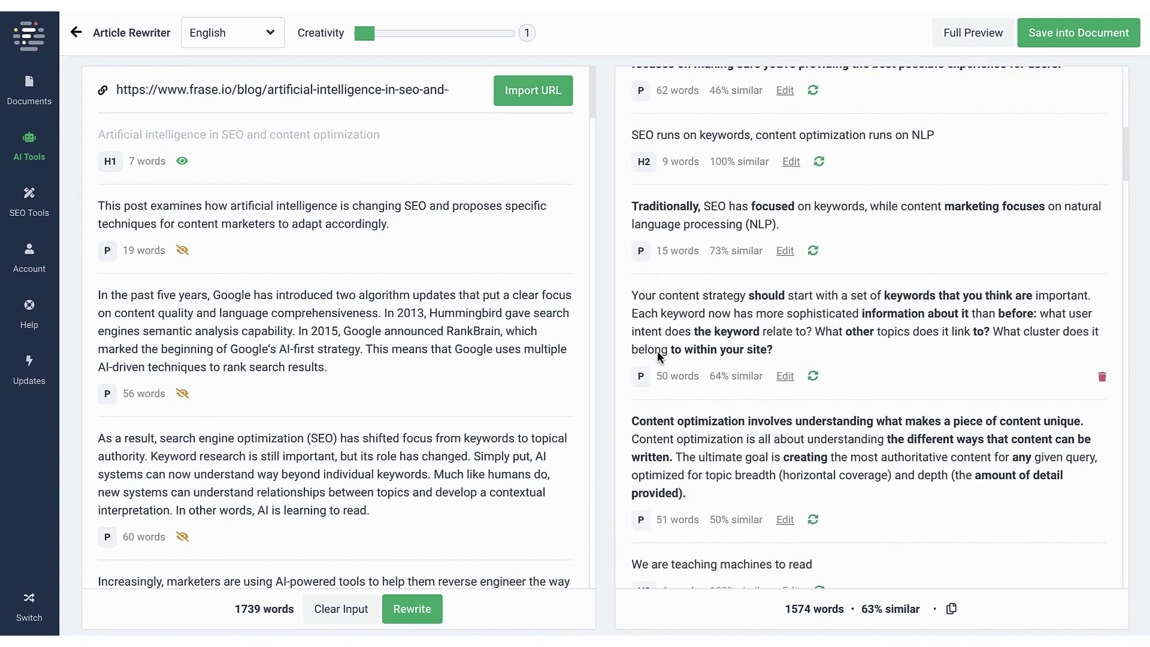
scroll(657, 350, "down", 1)
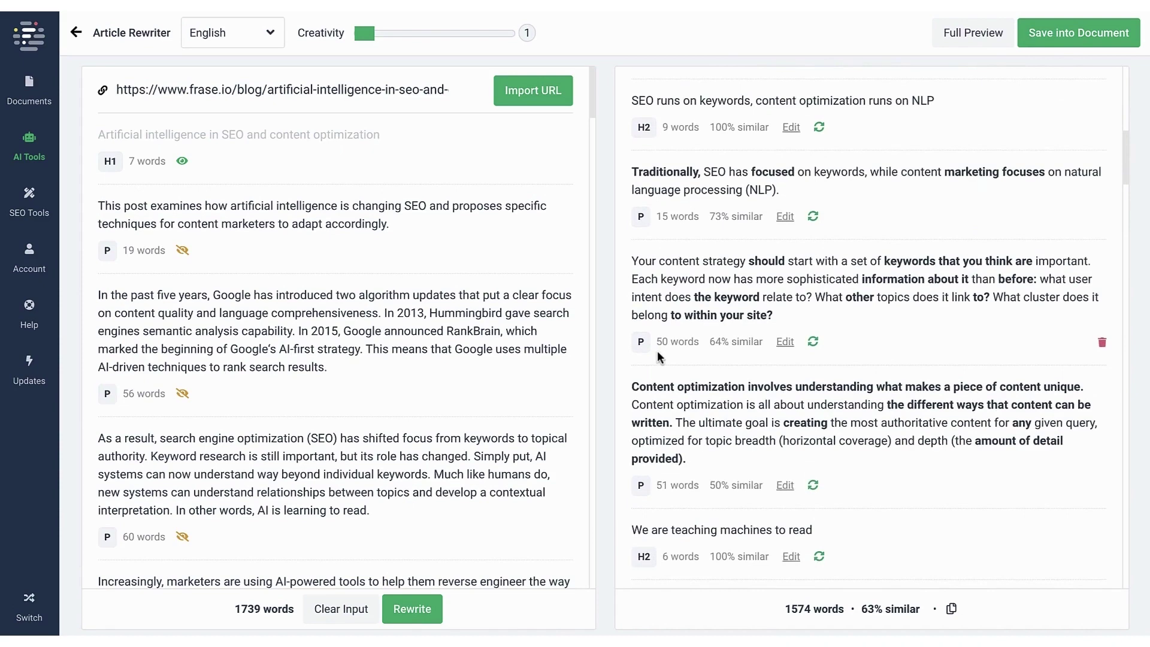
scroll(657, 351, "down", 1)
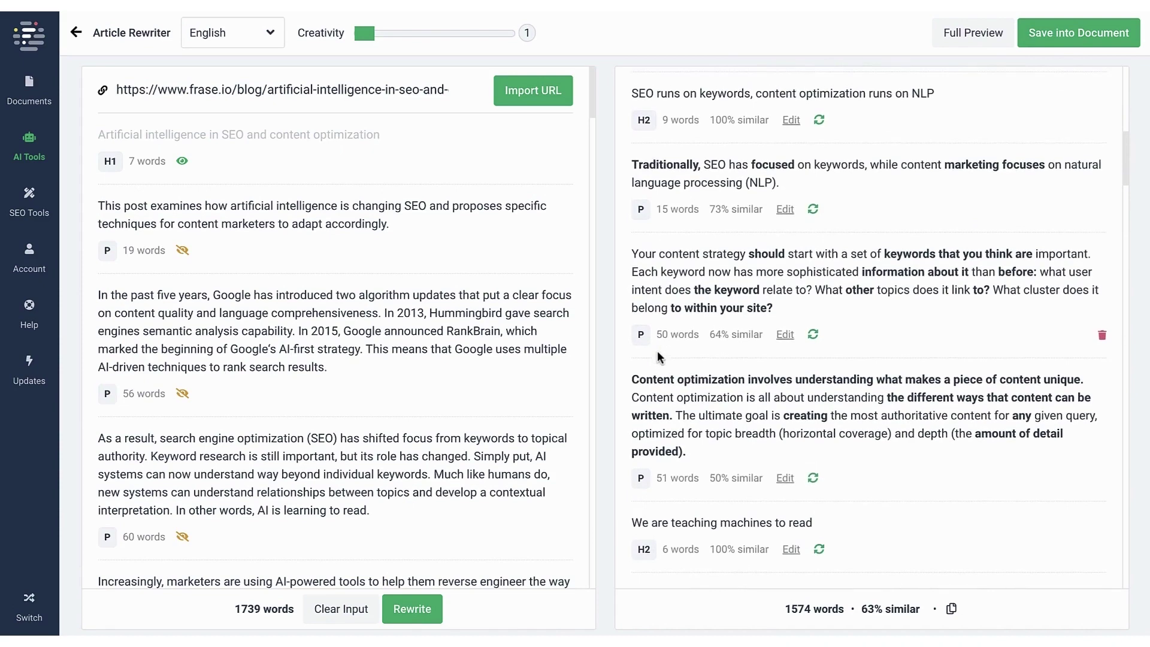
scroll(657, 350, "down", 2)
scroll(657, 351, "down", 3)
scroll(657, 351, "down", 2)
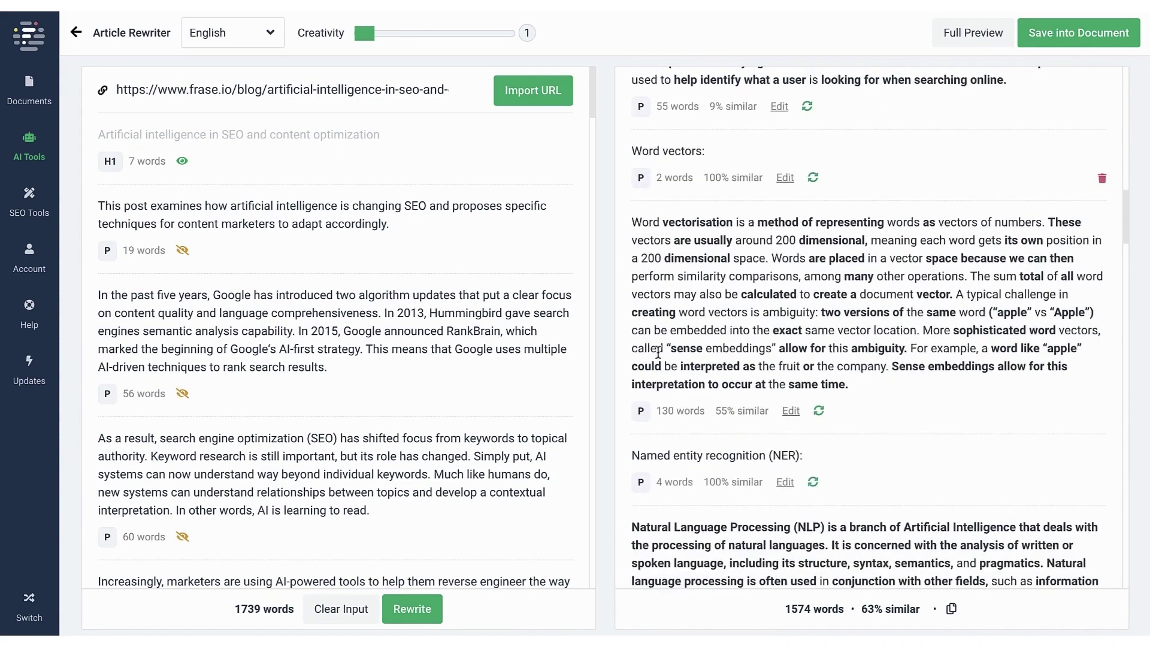
scroll(657, 352, "down", 1)
scroll(657, 353, "down", 1)
scroll(656, 352, "down", 1)
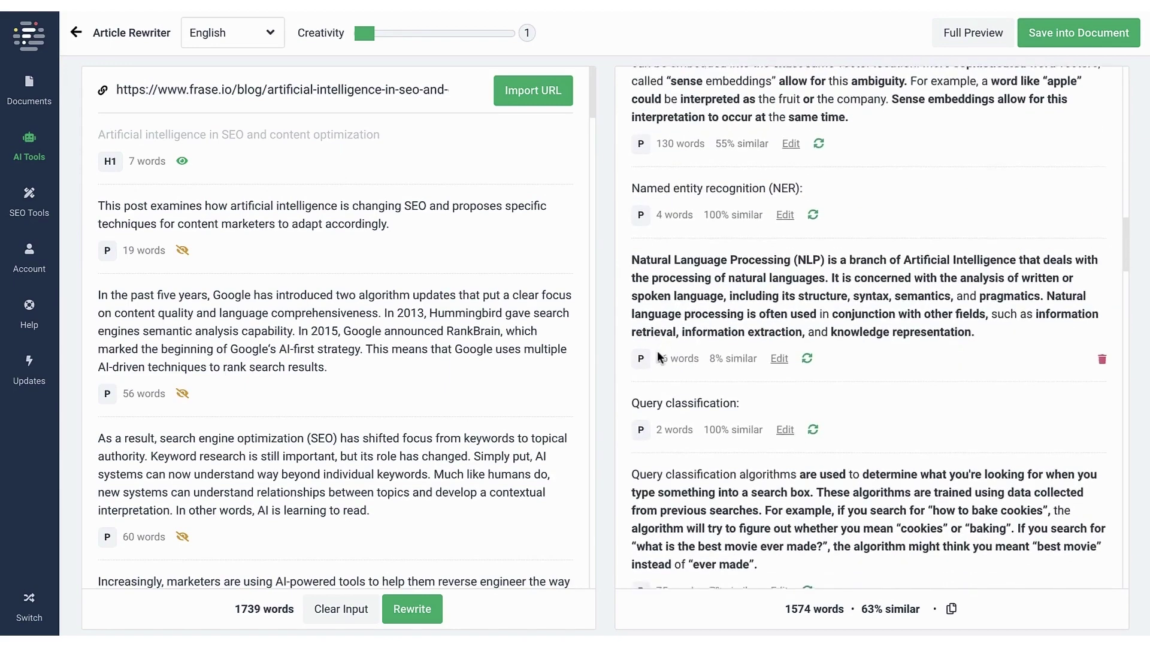
scroll(658, 352, "down", 1)
scroll(657, 350, "down", 2)
scroll(657, 351, "down", 2)
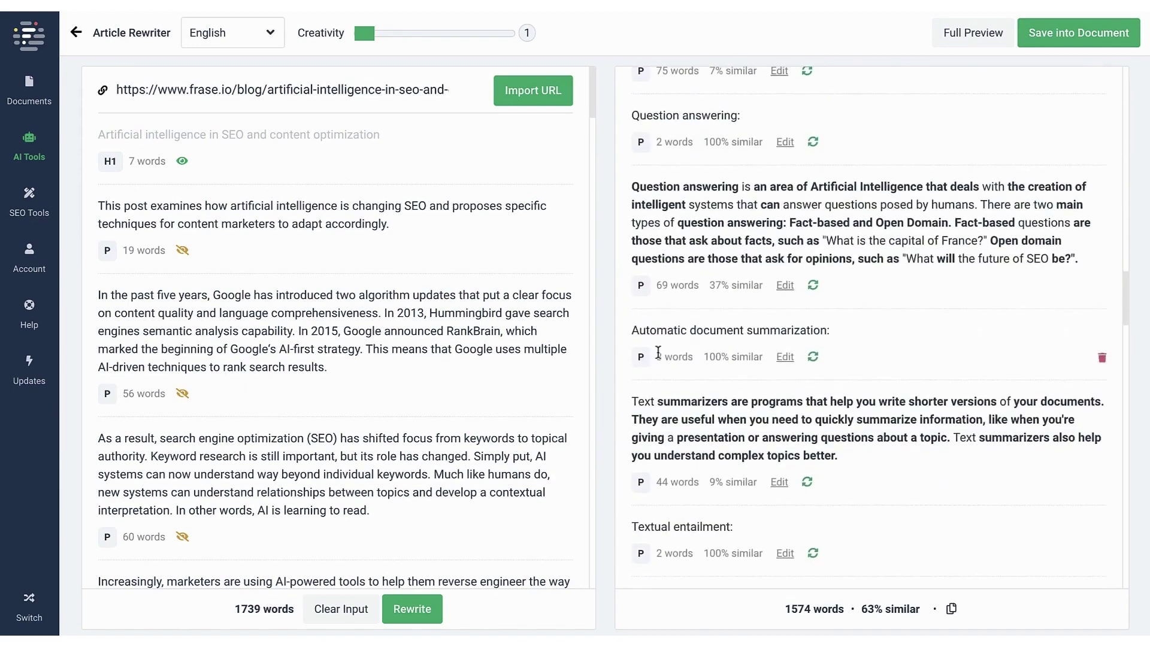
scroll(657, 353, "down", 2)
scroll(657, 353, "down", 1)
scroll(658, 353, "down", 2)
scroll(657, 353, "down", 1)
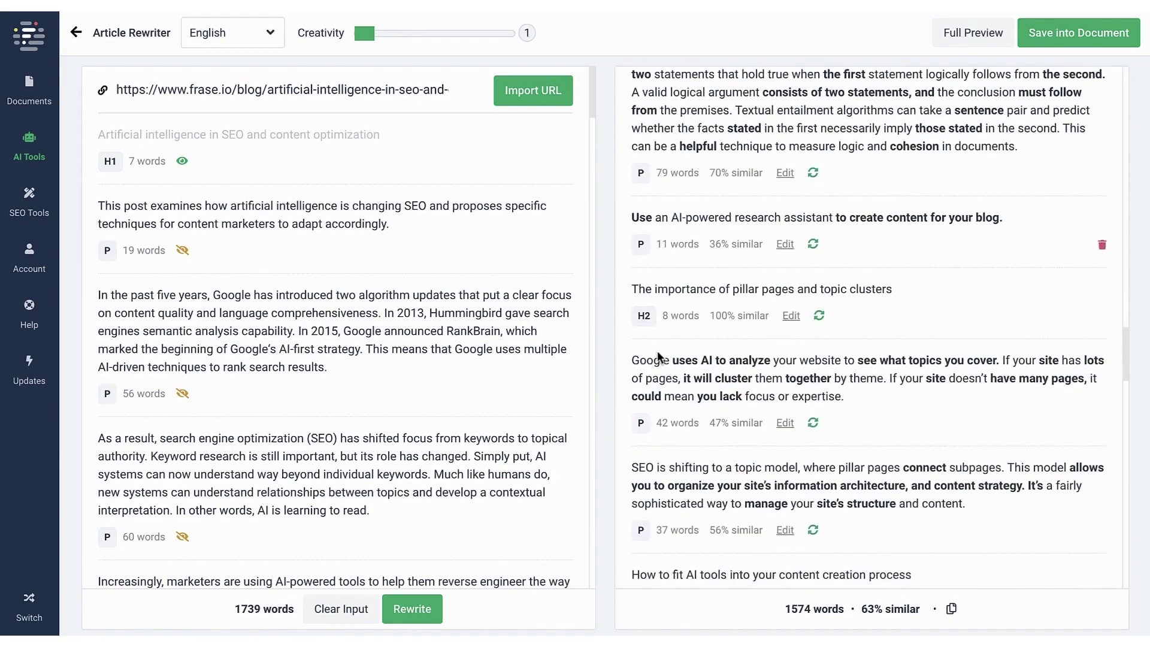
scroll(657, 350, "up", 10)
scroll(656, 351, "up", 8)
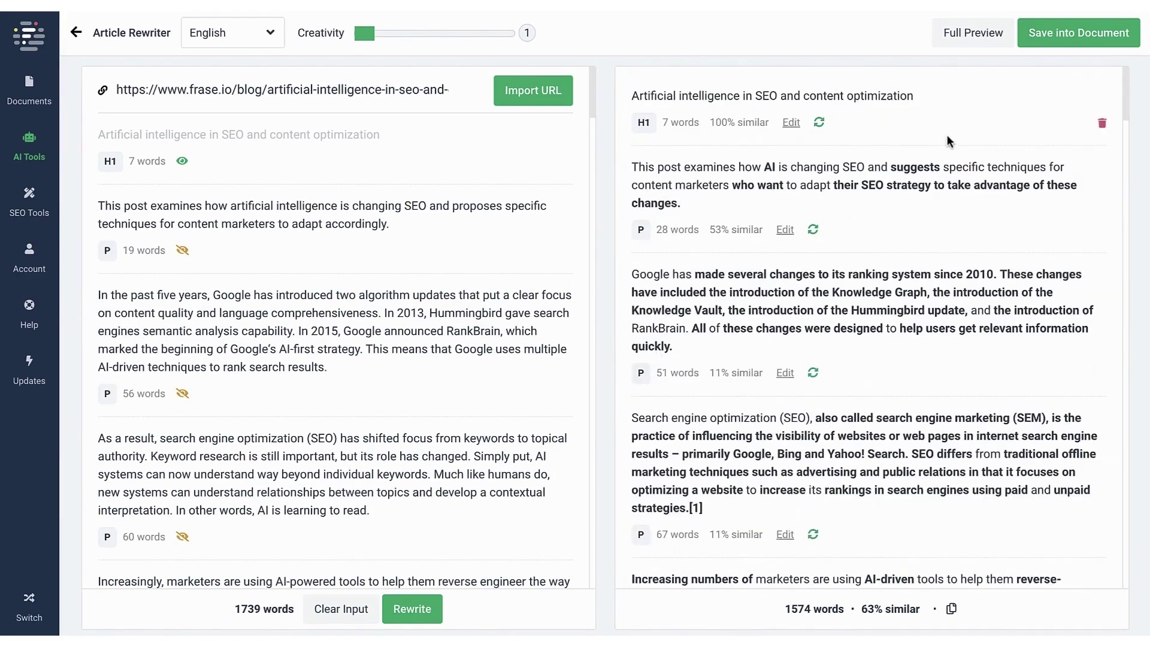
Preview the formatted rewritten article from start to end, then close the preview.
left_click(964, 40)
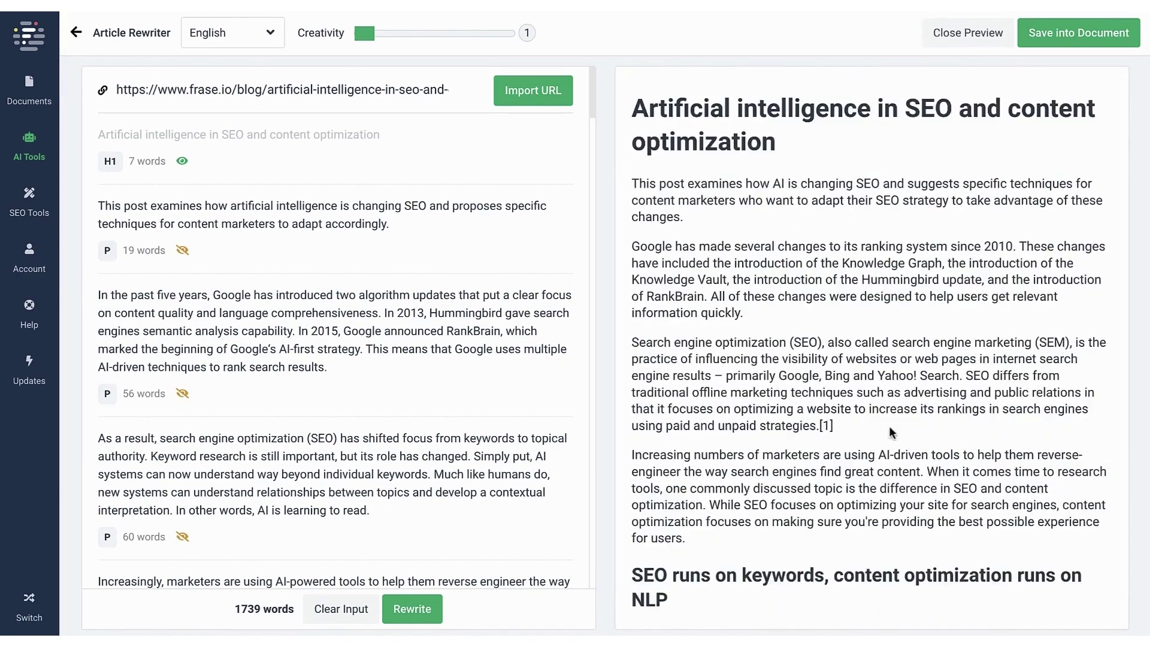
scroll(888, 425, "down", 2)
scroll(889, 425, "down", 3)
scroll(889, 428, "down", 3)
scroll(889, 427, "down", 3)
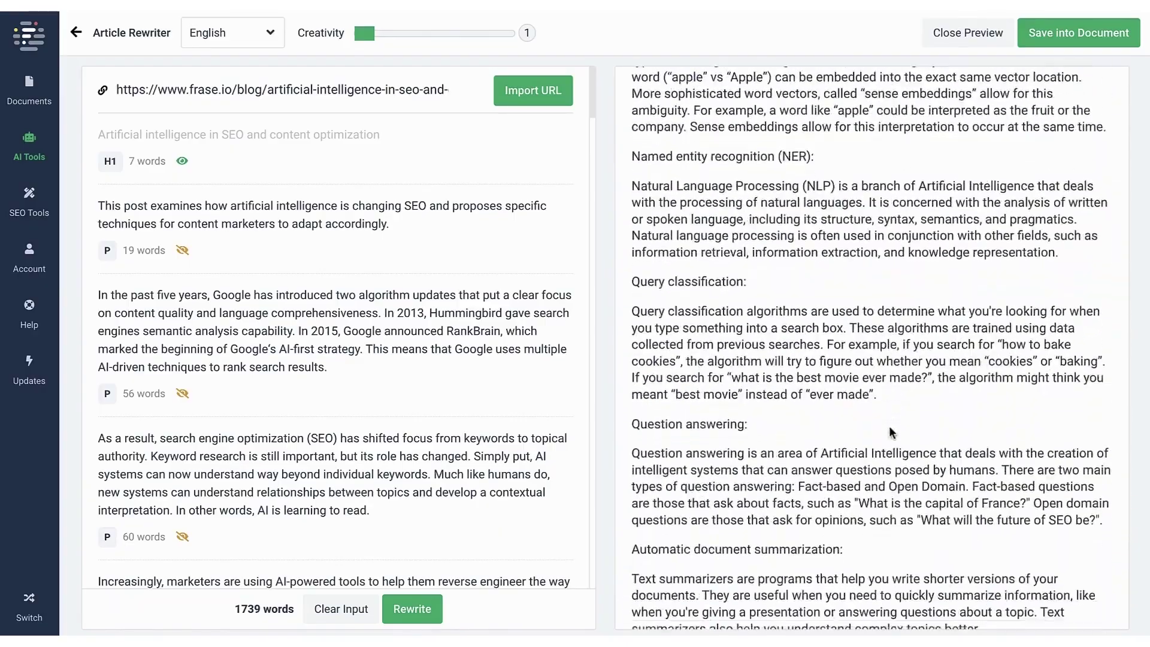
scroll(889, 427, "down", 3)
scroll(888, 427, "down", 3)
scroll(889, 427, "down", 3)
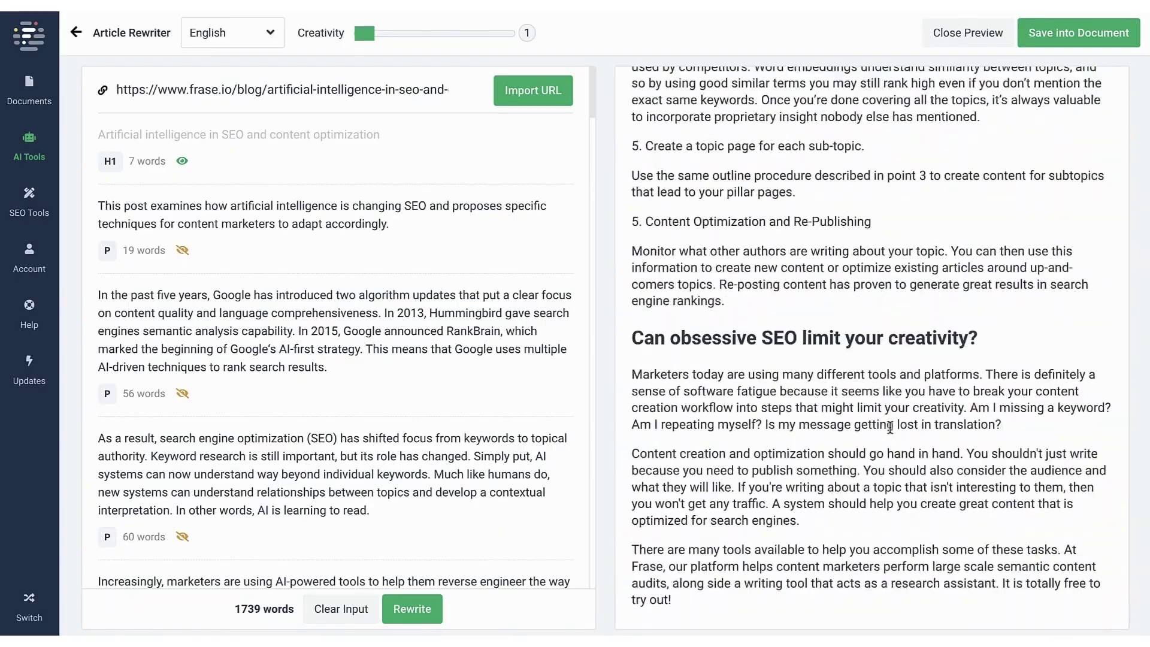
scroll(889, 426, "up", 5)
scroll(890, 430, "up", 3)
scroll(889, 430, "up", 4)
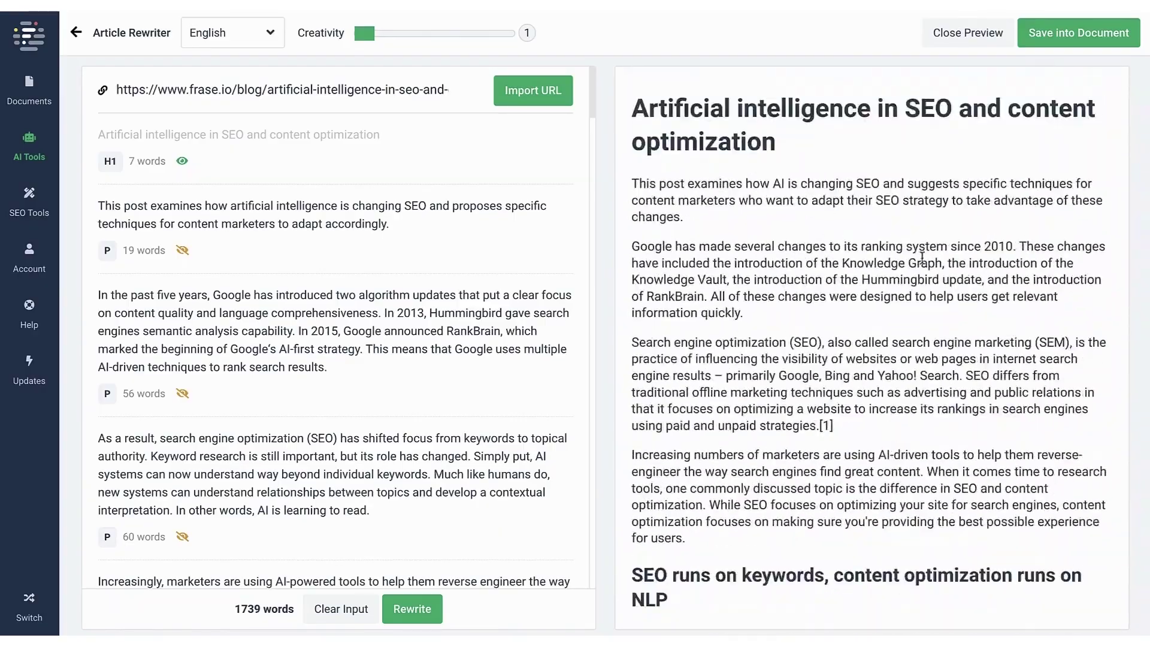
left_click(956, 41)
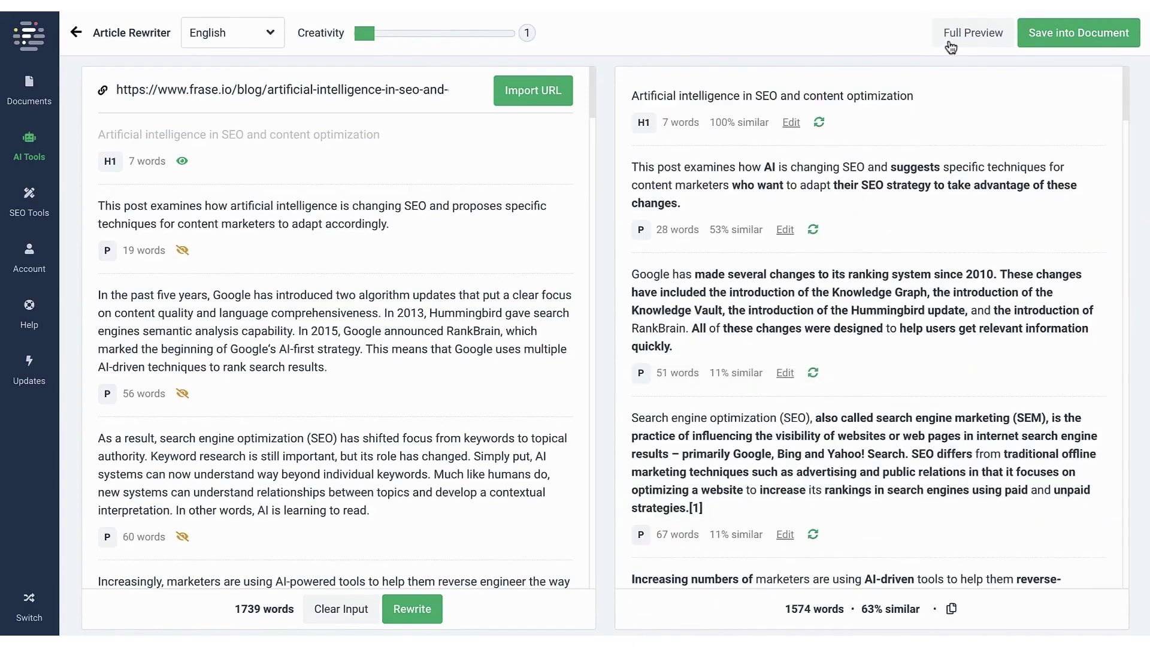
Save the rewritten article as a new document targeting 'AI in SEO'.
left_click(1044, 39)
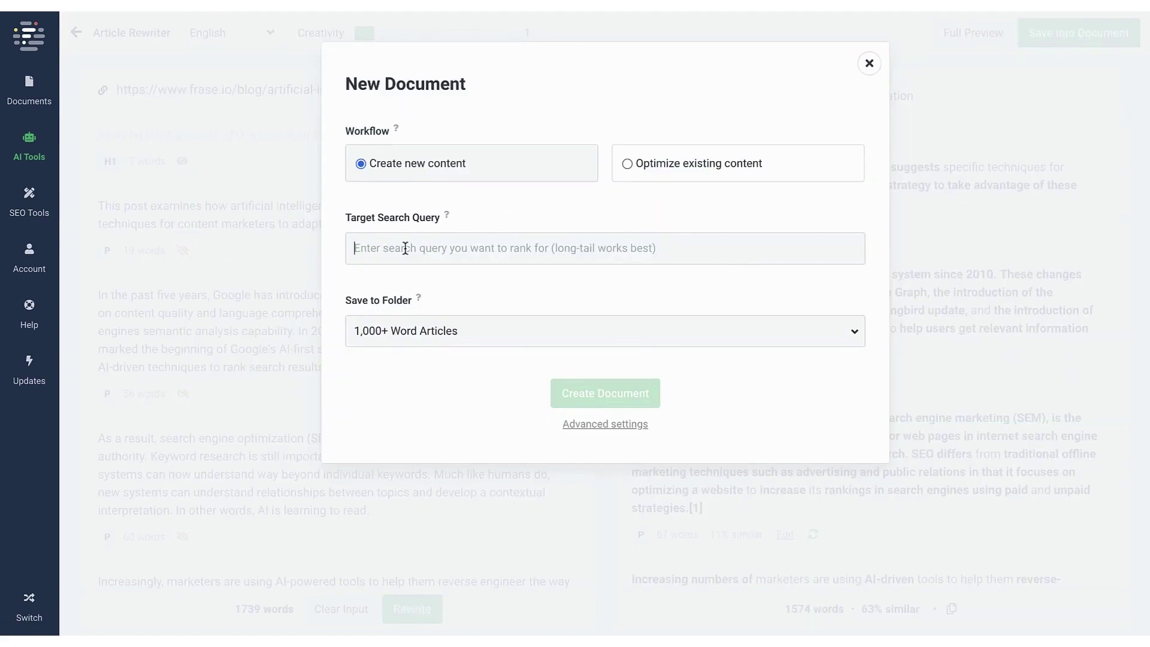
type("AI in ")
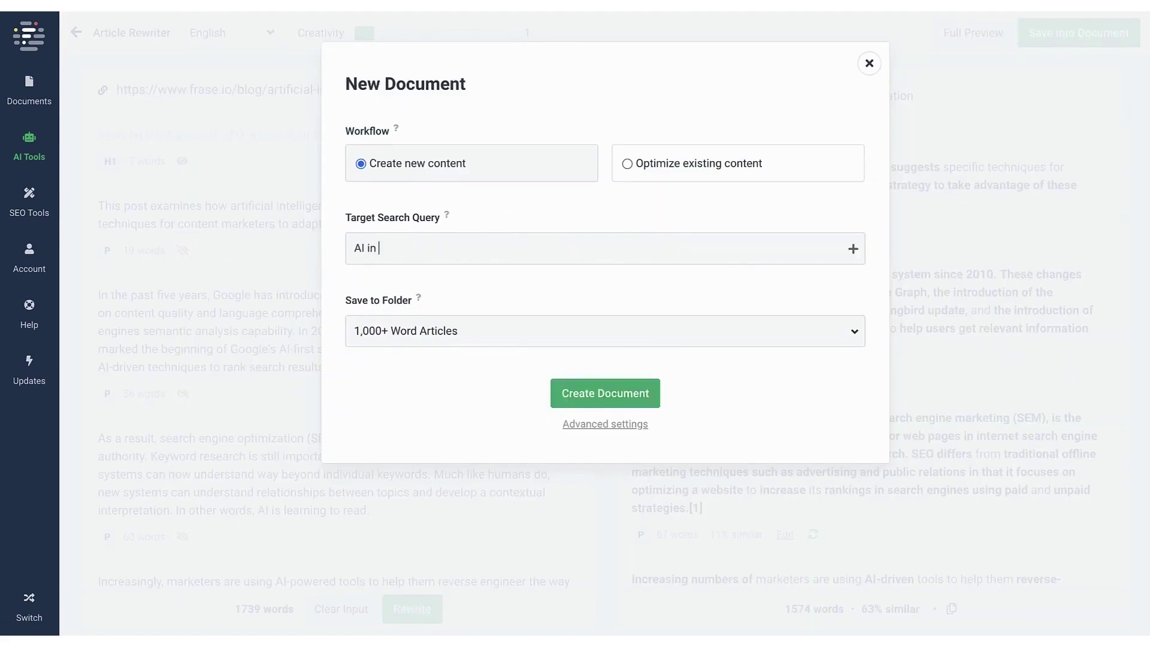
type("SEO")
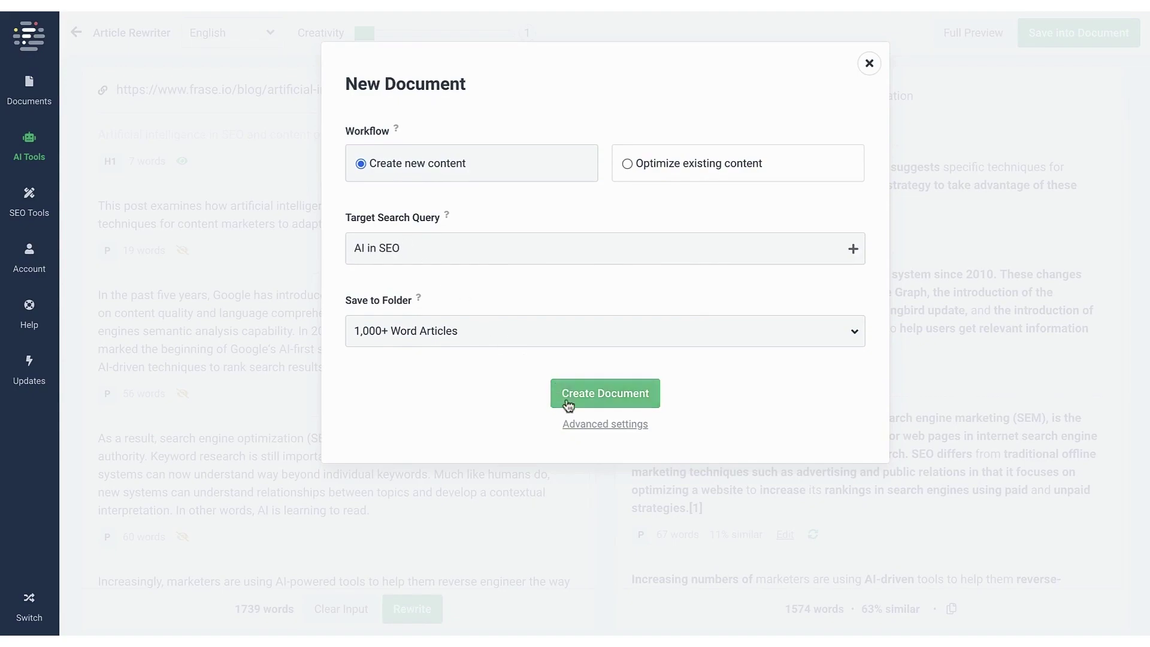
left_click(566, 398)
scroll(322, 325, "down", 2)
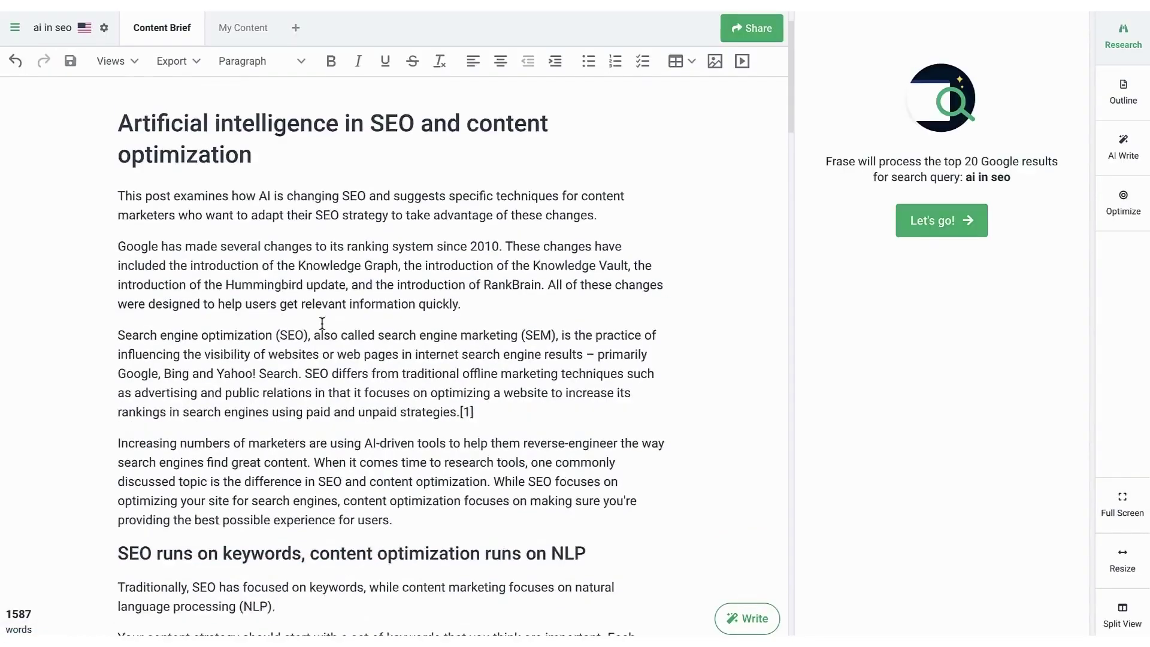
scroll(322, 324, "down", 5)
scroll(323, 324, "down", 10)
scroll(322, 325, "down", 5)
scroll(322, 324, "down", 10)
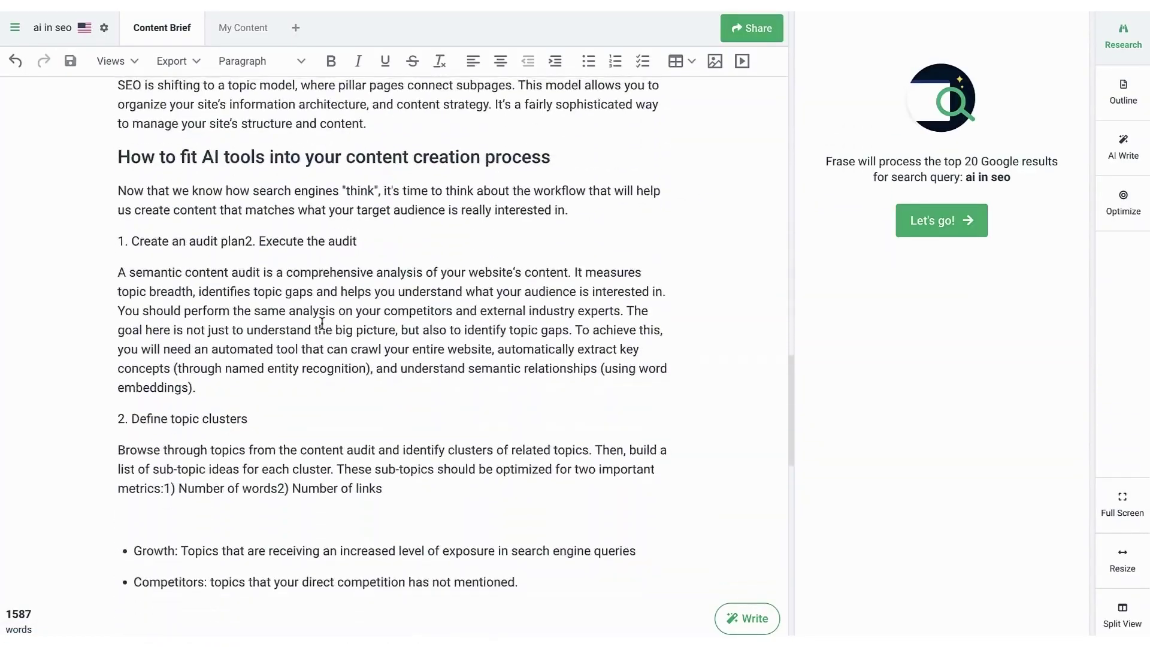
scroll(322, 325, "down", 8)
scroll(322, 324, "down", 2)
Start Research on the top Google results for 'ai in seo'.
left_click(932, 232)
scroll(595, 290, "up", 10)
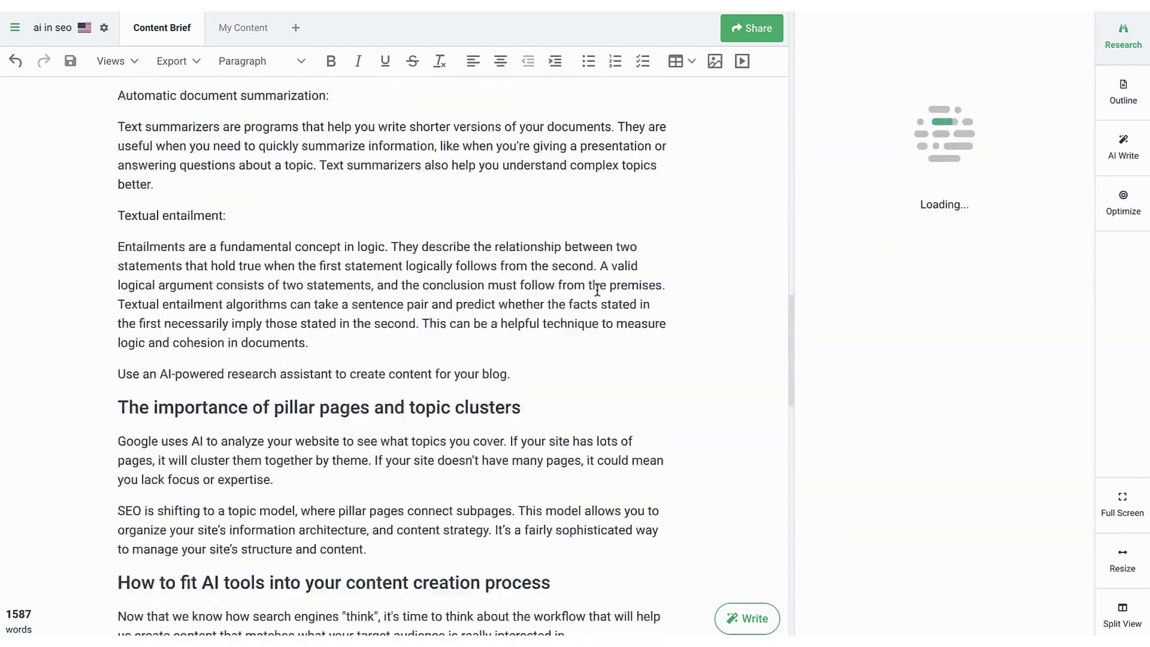
scroll(596, 290, "up", 10)
scroll(597, 291, "up", 10)
scroll(597, 291, "up", 1)
scroll(596, 291, "up", 3)
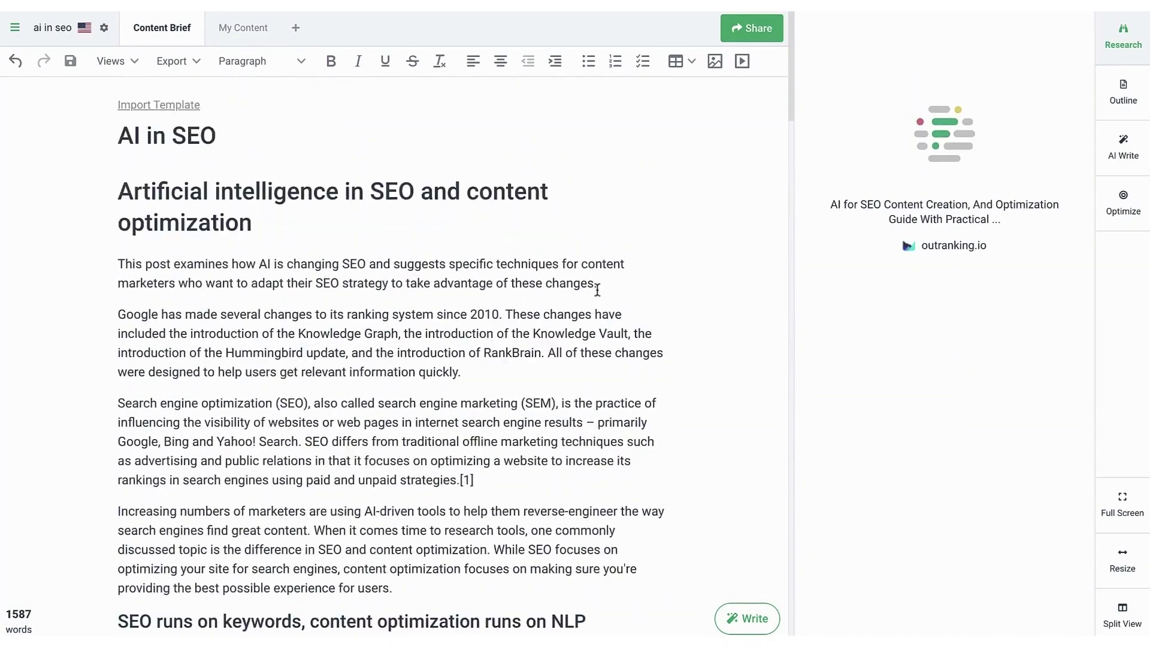